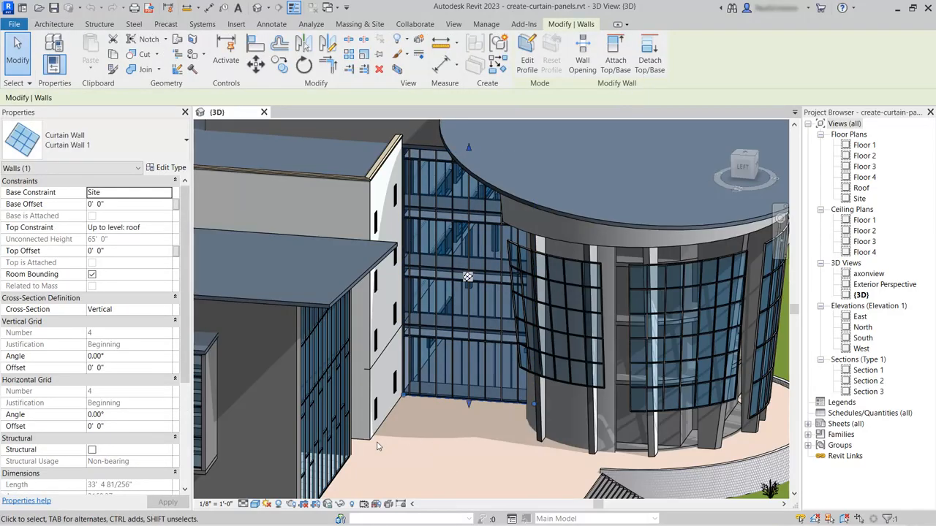
- Temporarily isolate the selected Curtain Wall 1 element in the 3D view
left_click(340, 504)
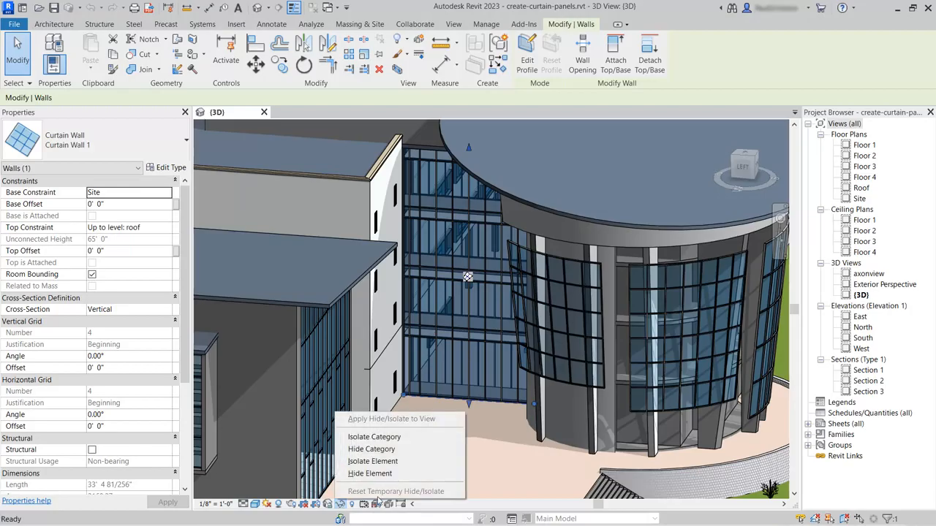
left_click(386, 463)
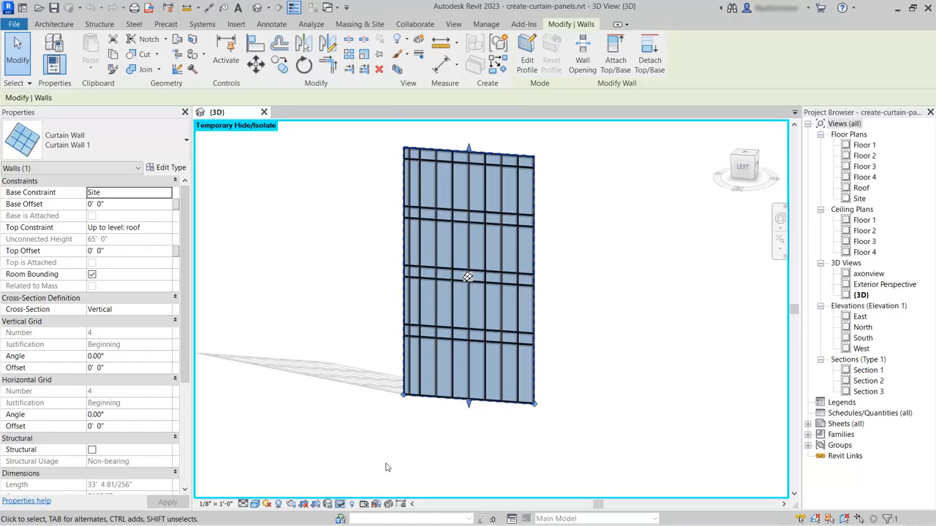
middle_click_drag(352, 250, 340, 292)
scroll(346, 284, "up", 2)
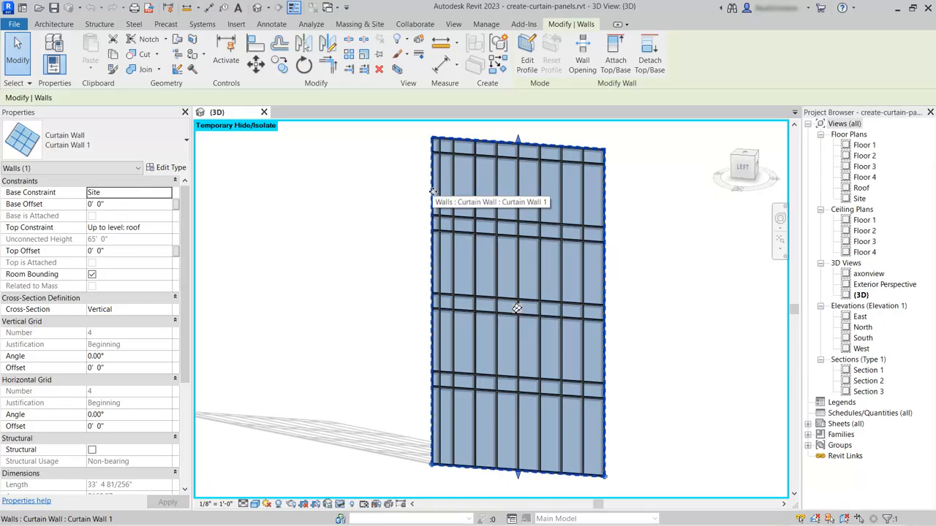
- Select all panels along the vertical grid in the curtain wall's leftmost column and duplicate their Glazed type as "Metal Panel"
key("Tab")
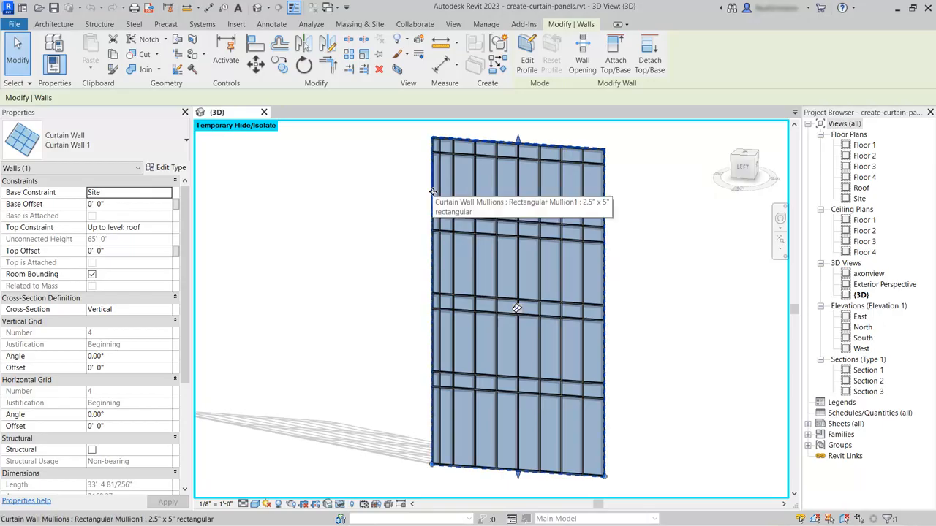
key("Tab")
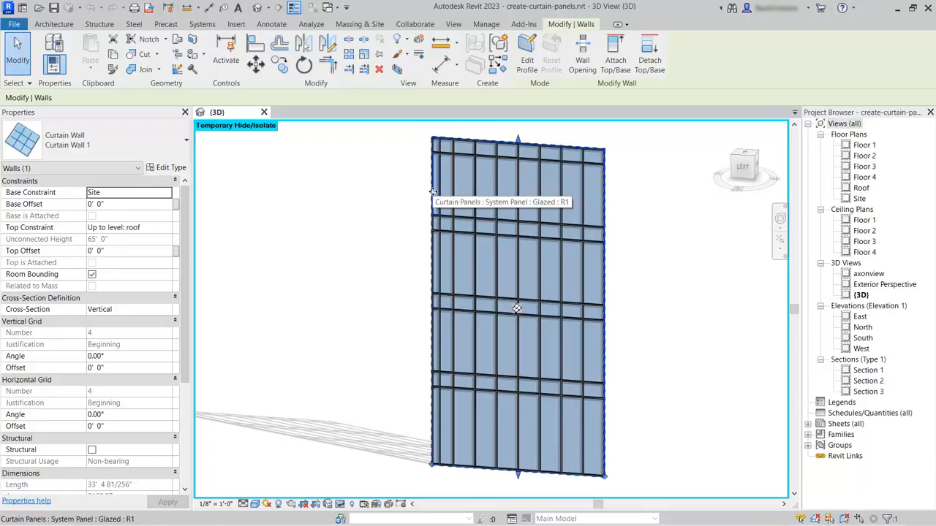
left_click(433, 191)
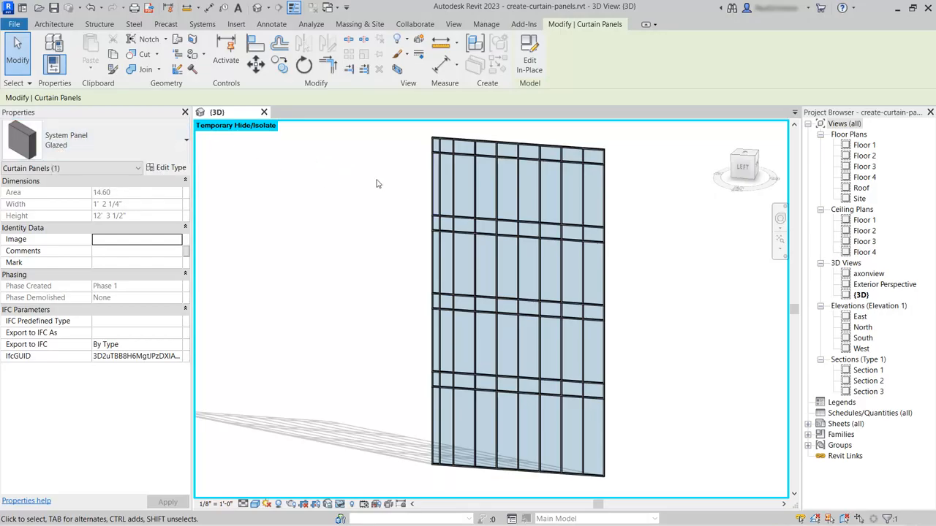
right_click(434, 176)
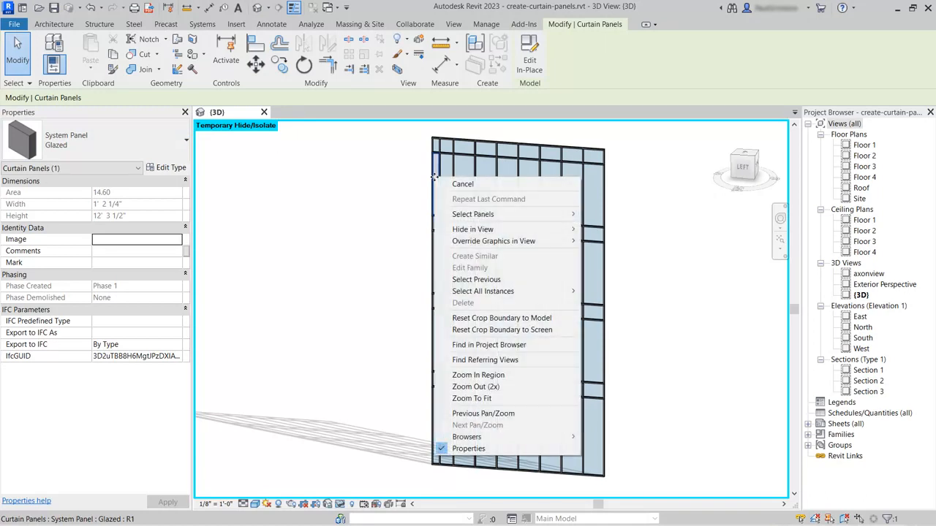
mouse_move(483, 220)
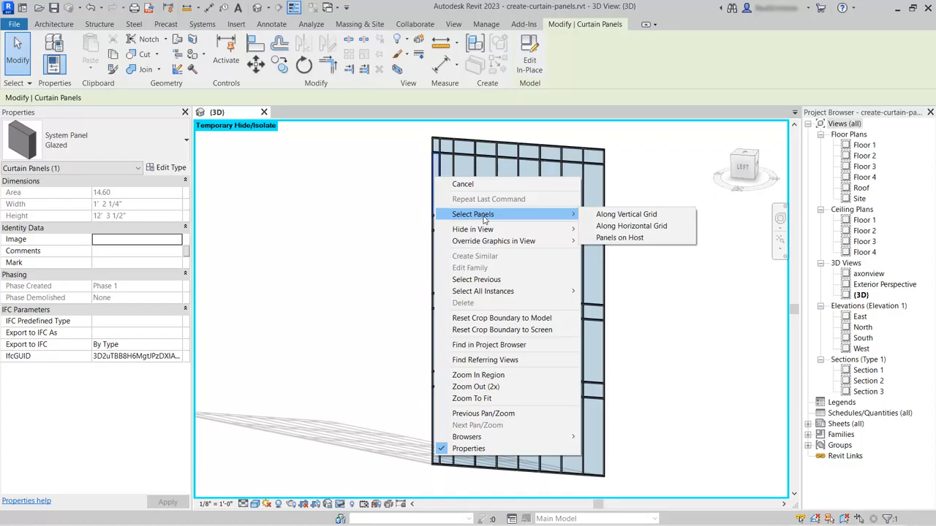
left_click(648, 215)
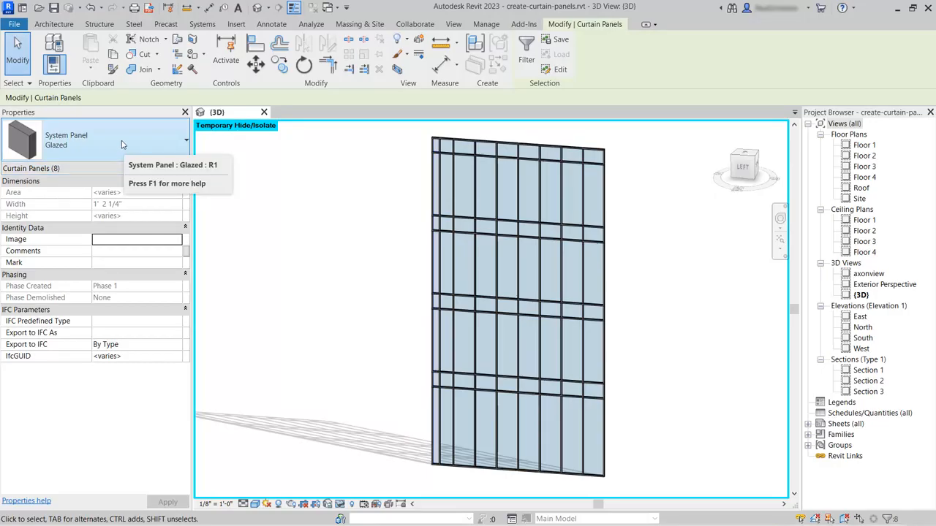
left_click(168, 167)
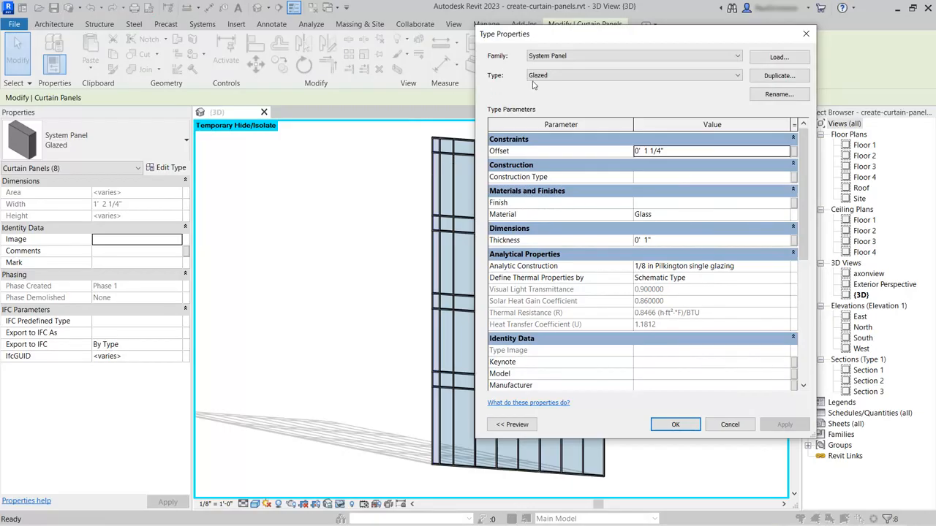
left_click(780, 76)
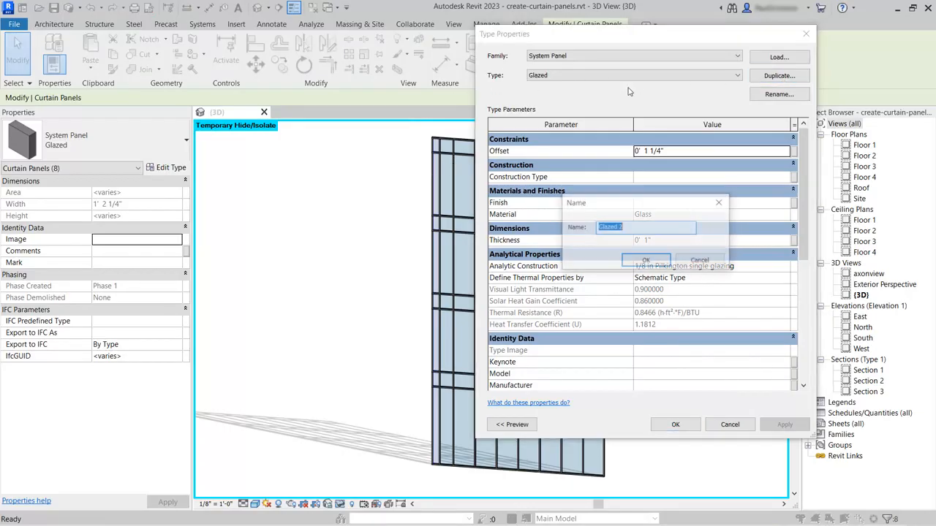
type("Metal Panel")
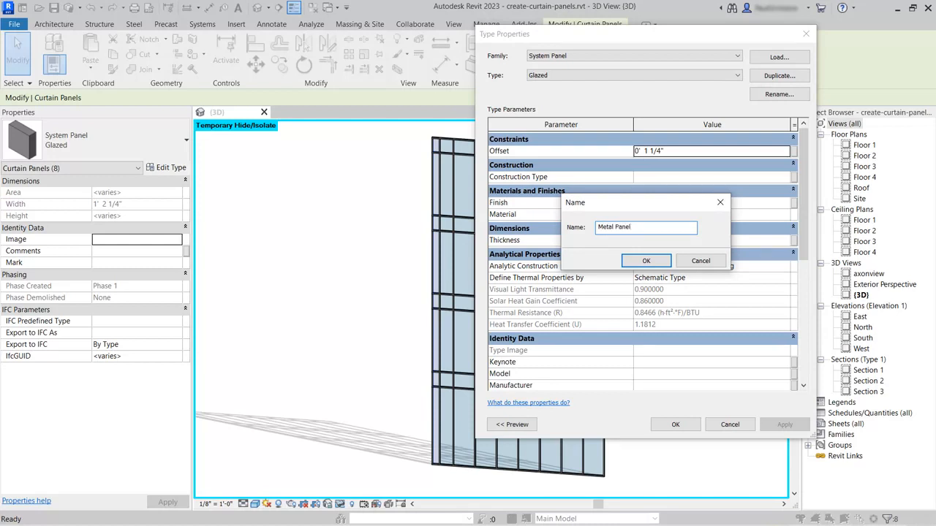
left_click(645, 261)
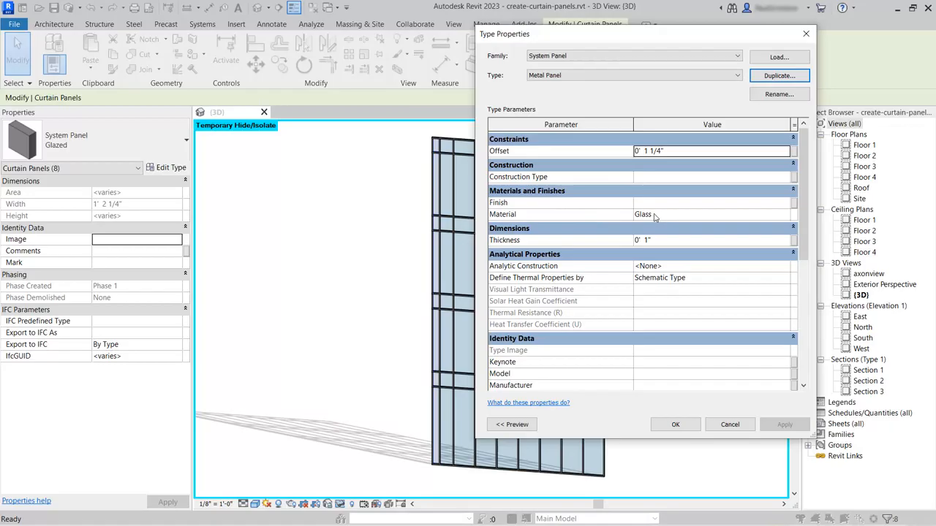
- Set the Metal Panel type's material to Aluminum, apply it to the leftmost column, and clear the selection
left_click(655, 216)
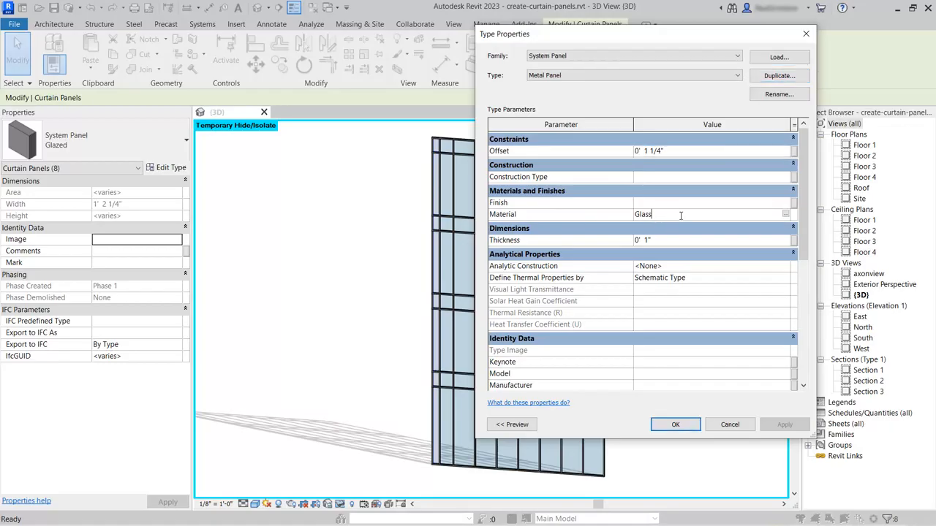
left_click(786, 215)
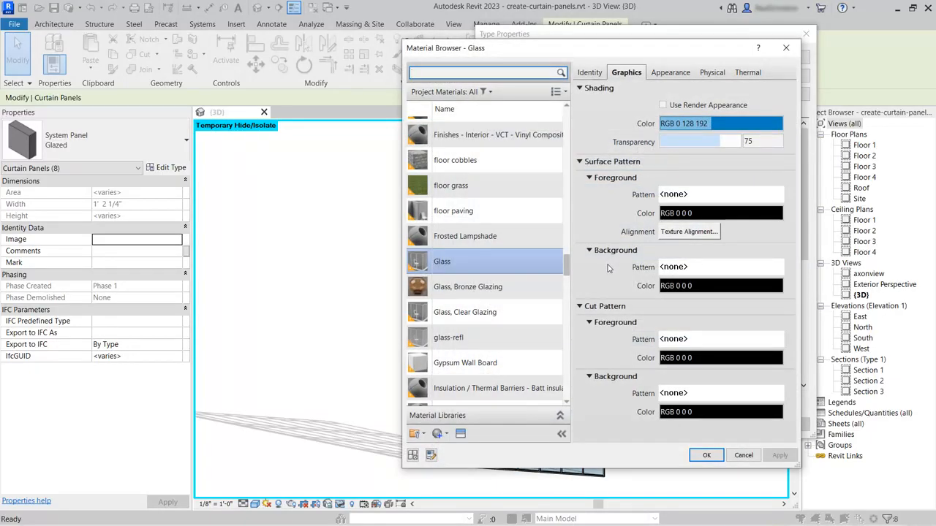
left_click(435, 71)
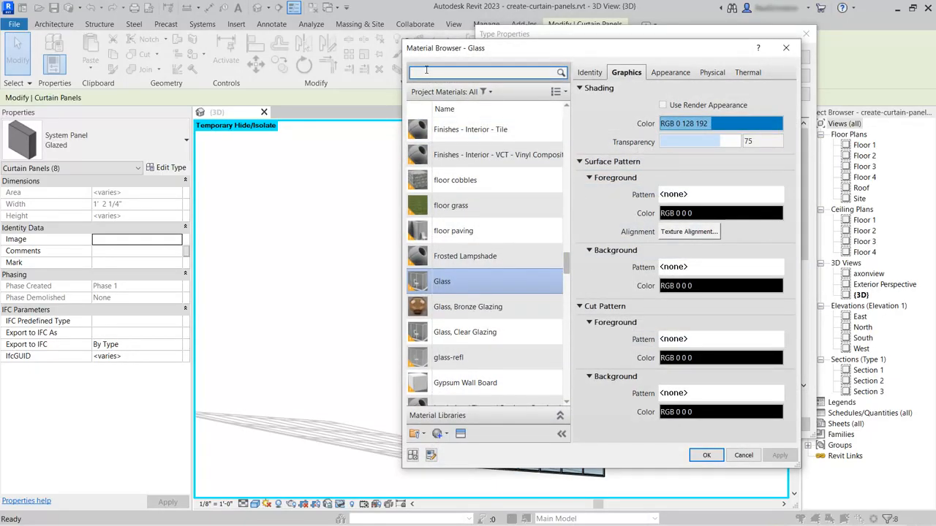
type("Metal")
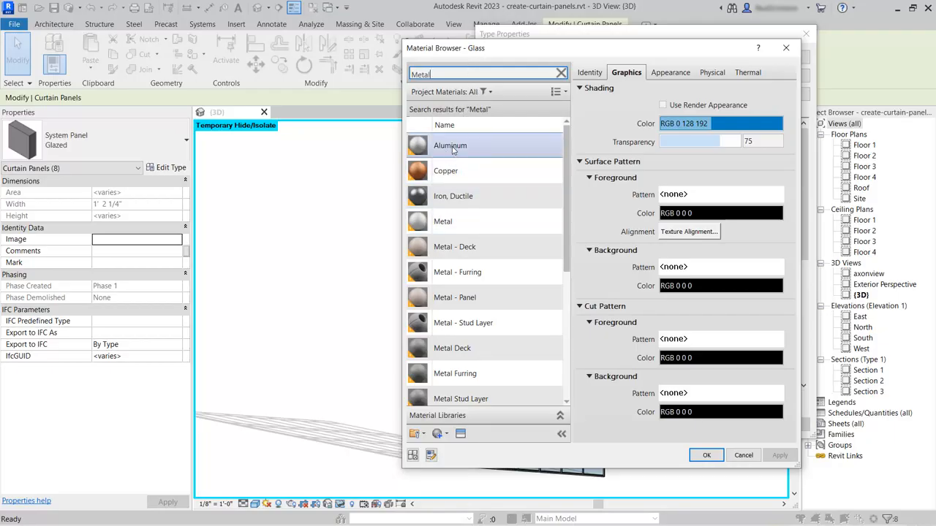
left_click(483, 145)
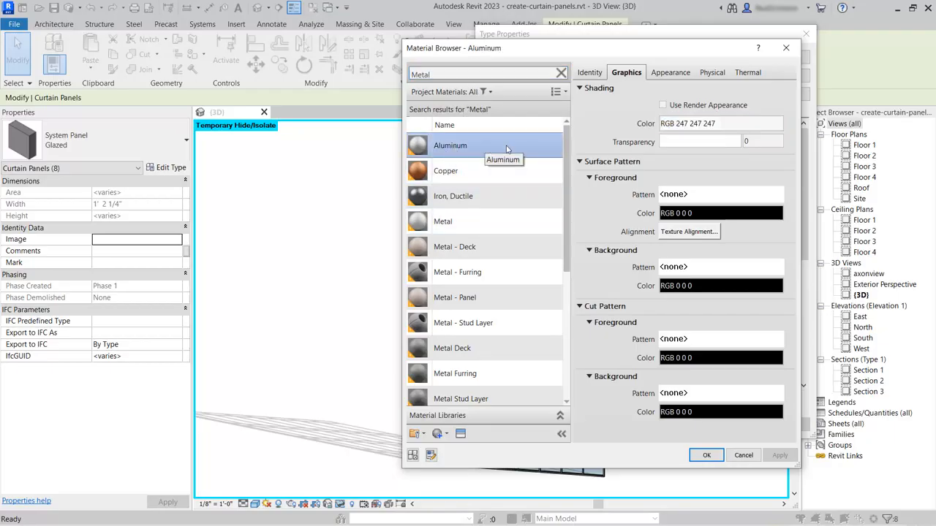
left_click(703, 455)
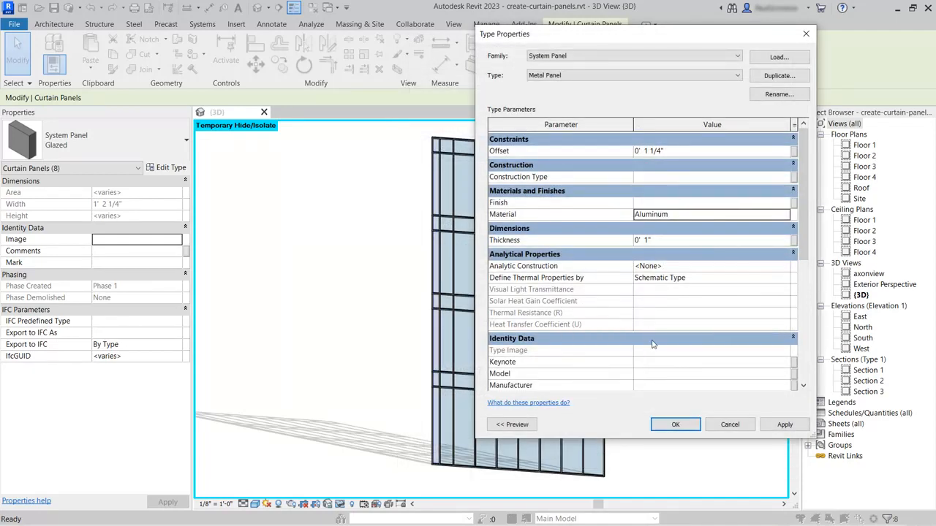
left_click(673, 426)
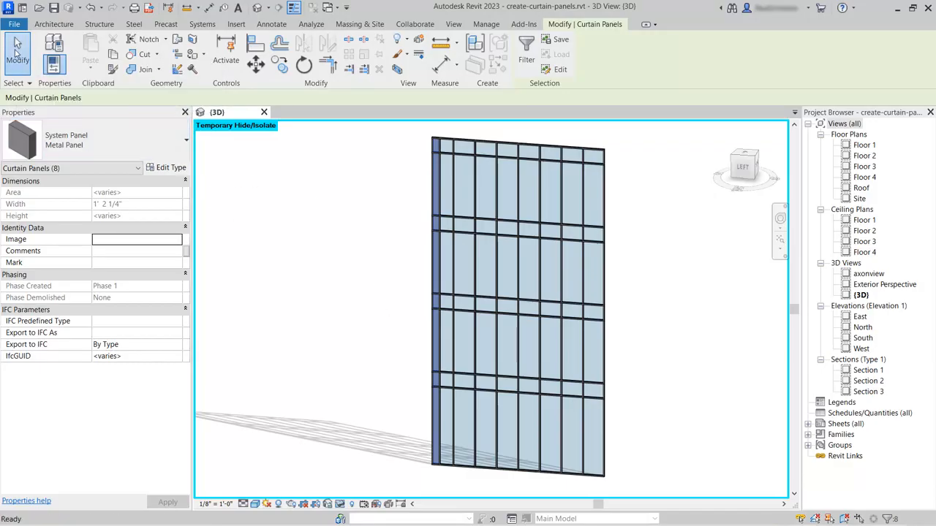
left_click(16, 48)
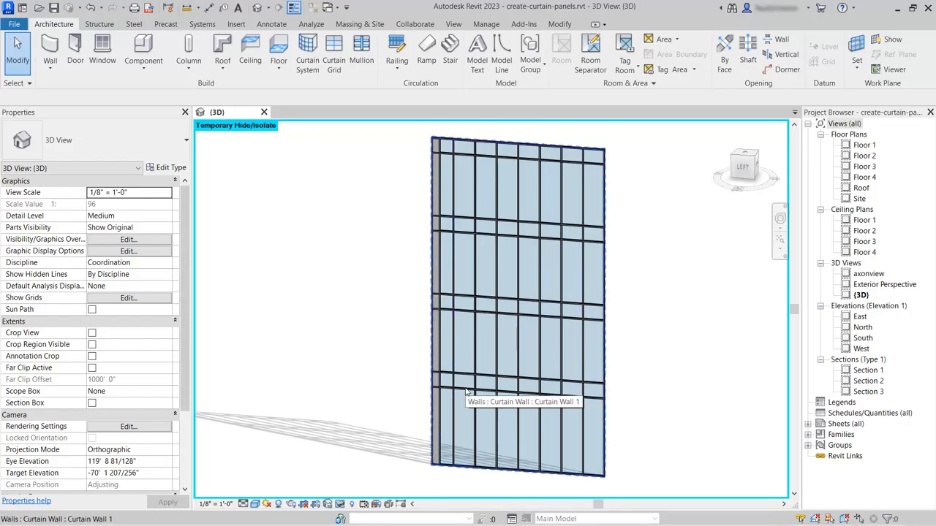
- Change all panels along the horizontal grid in the lowest narrow band to the Metal Panel type and deselect them
key("Tab")
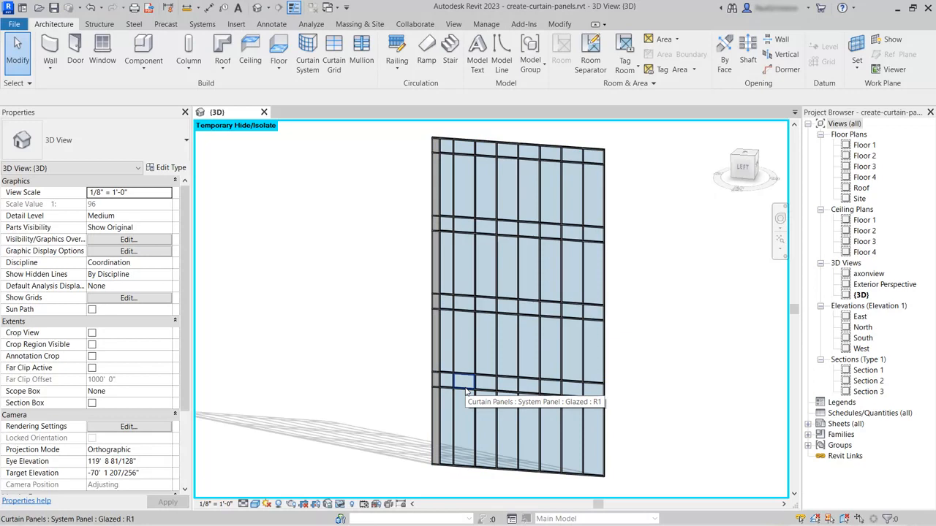
left_click(467, 392)
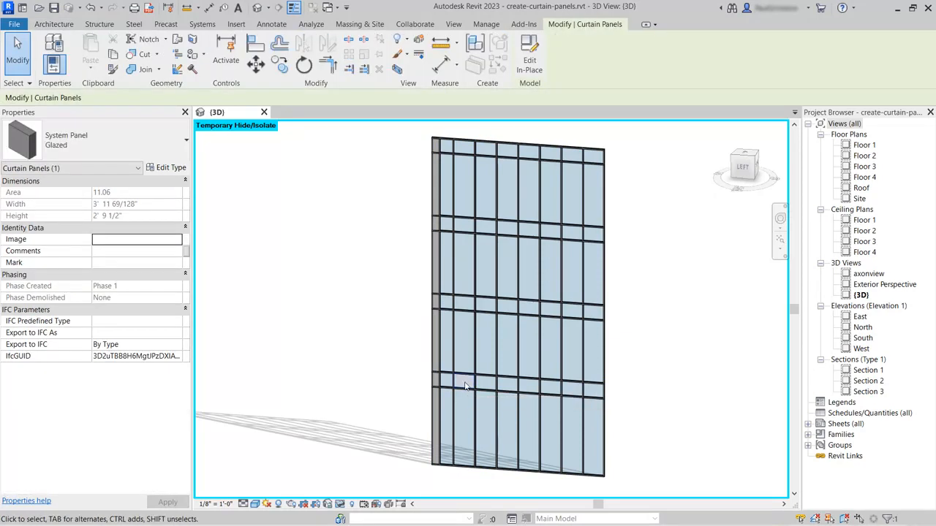
right_click(465, 387)
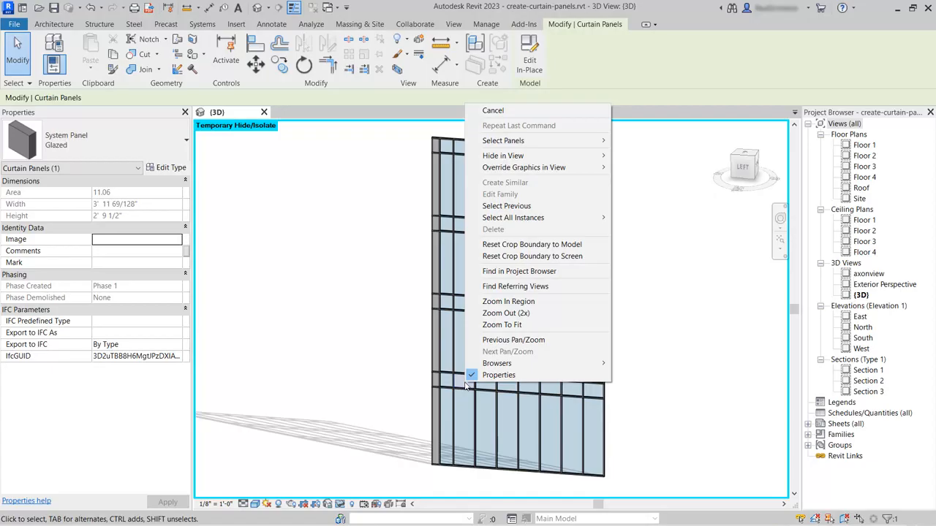
mouse_move(605, 146)
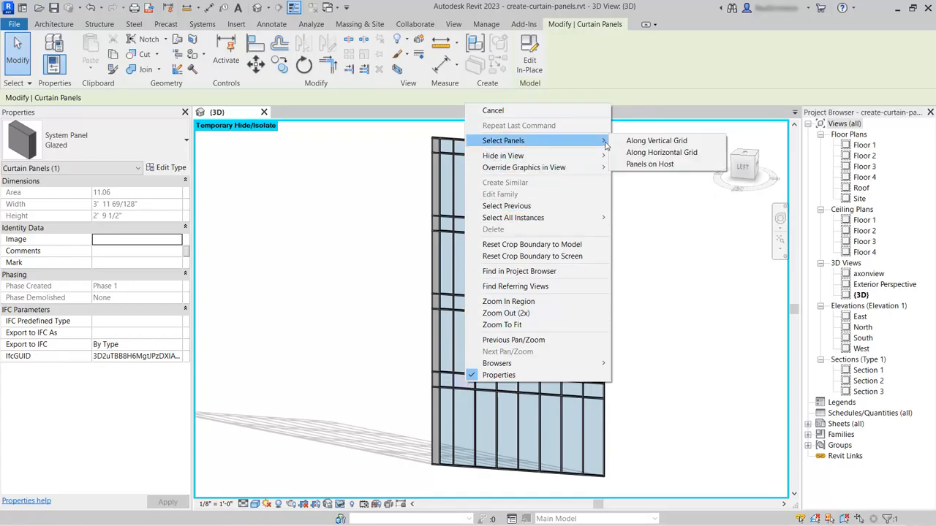
left_click(652, 153)
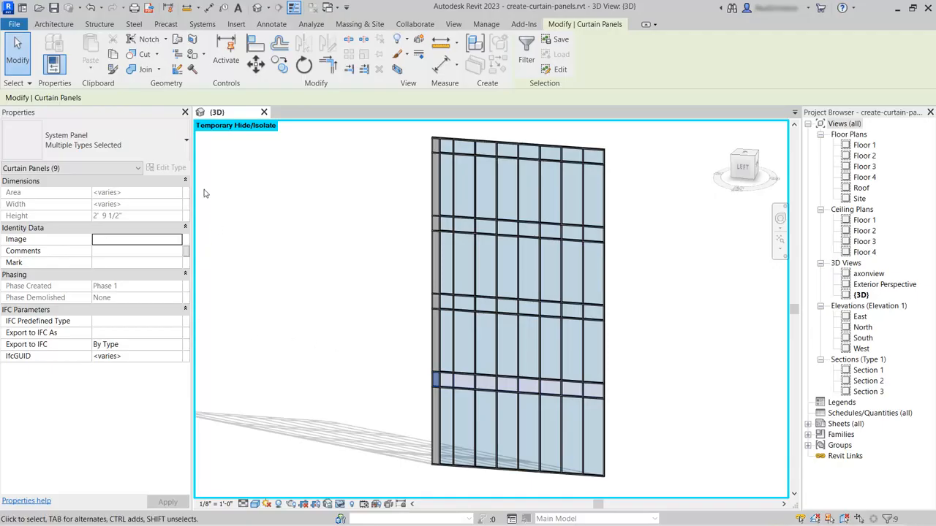
left_click(175, 144)
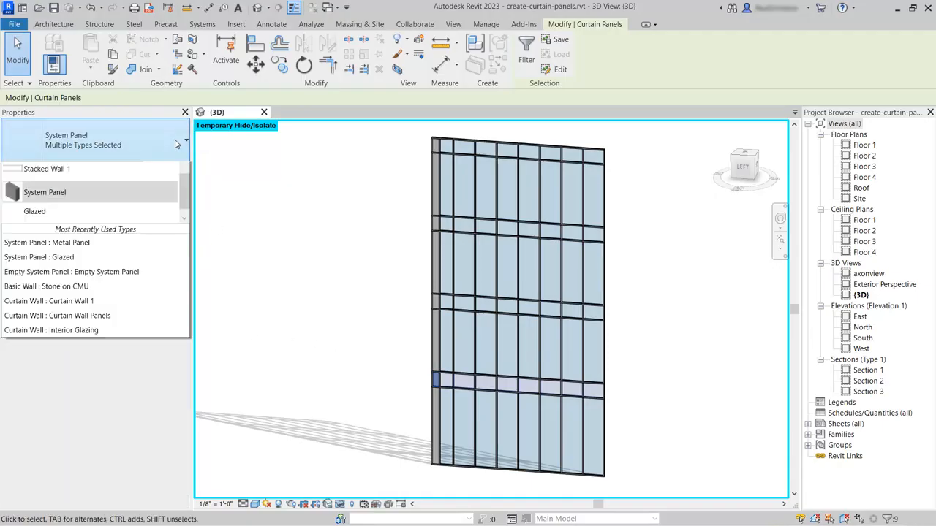
scroll(121, 294, "down", 1)
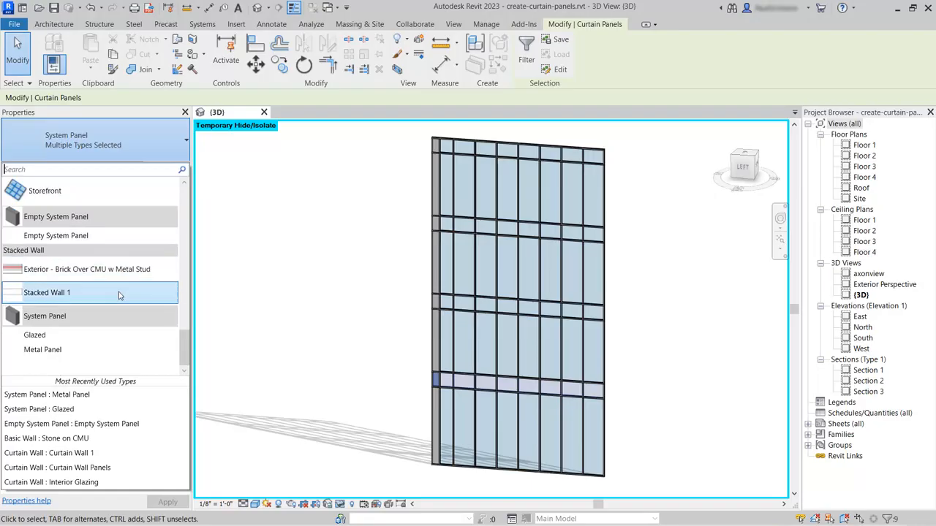
left_click(65, 350)
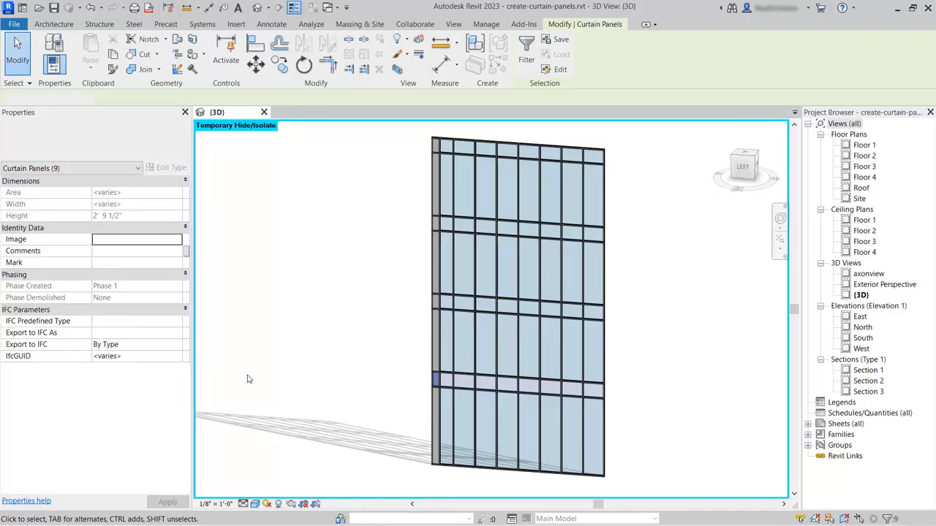
left_click(349, 362)
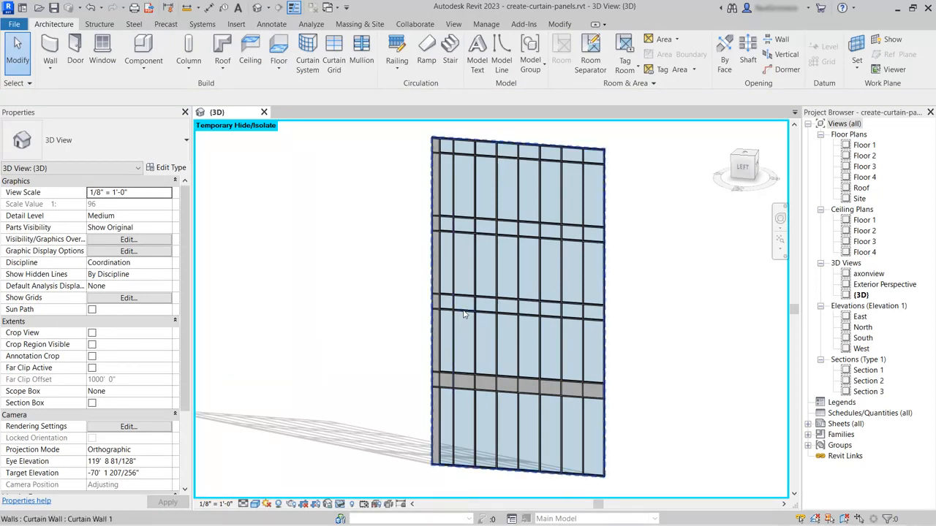
- Change all panels along the horizontal grid in the second-lowest narrow band to the Metal Panel type and deselect them
key("Tab")
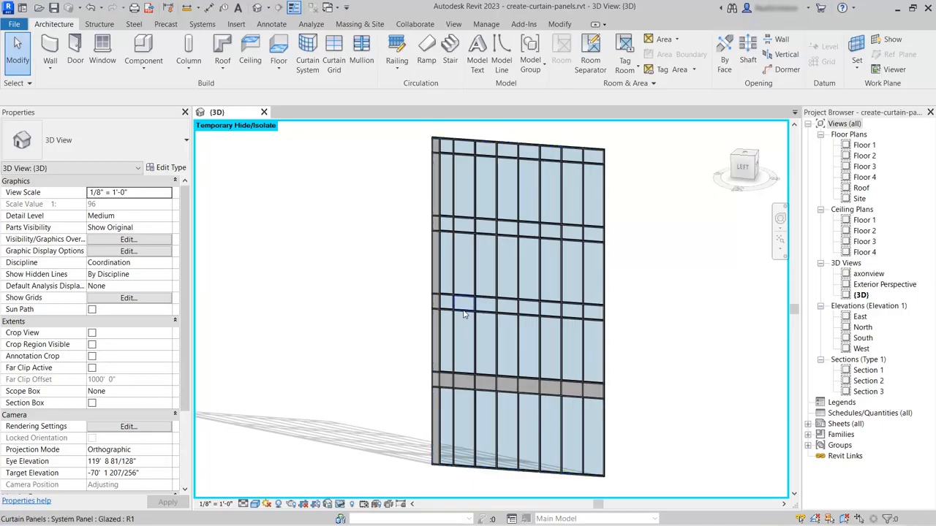
left_click(464, 310)
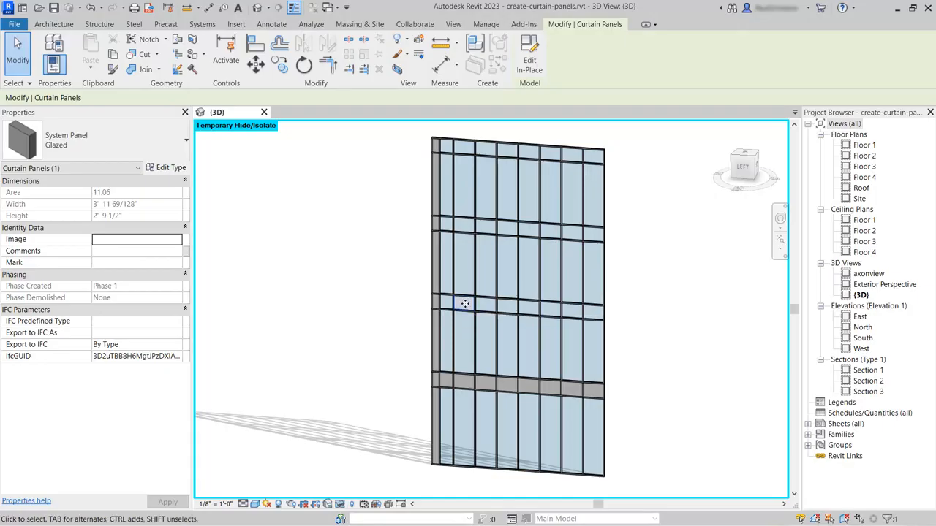
right_click(465, 305)
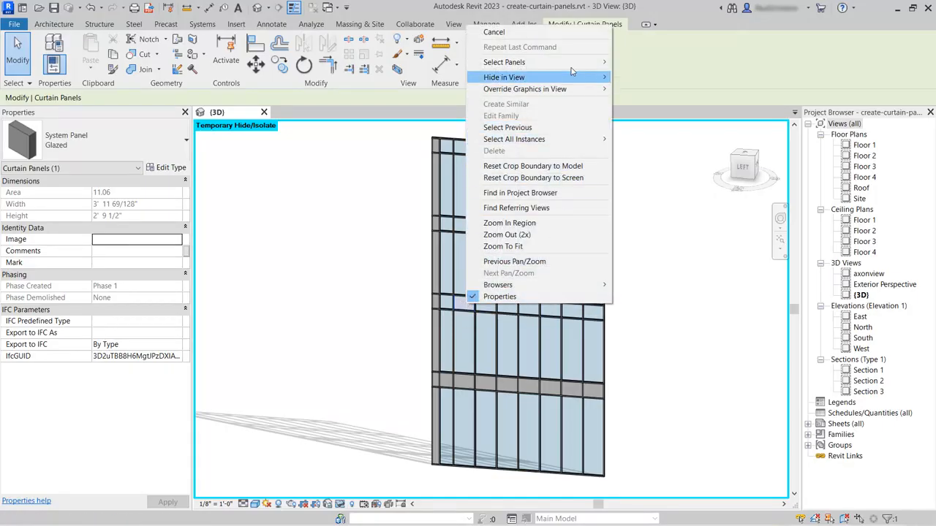
mouse_move(575, 63)
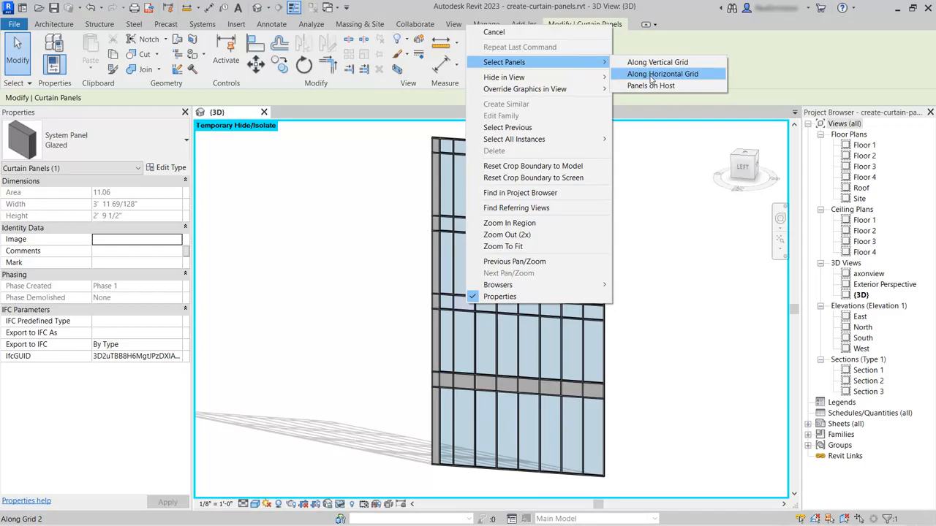
left_click(652, 76)
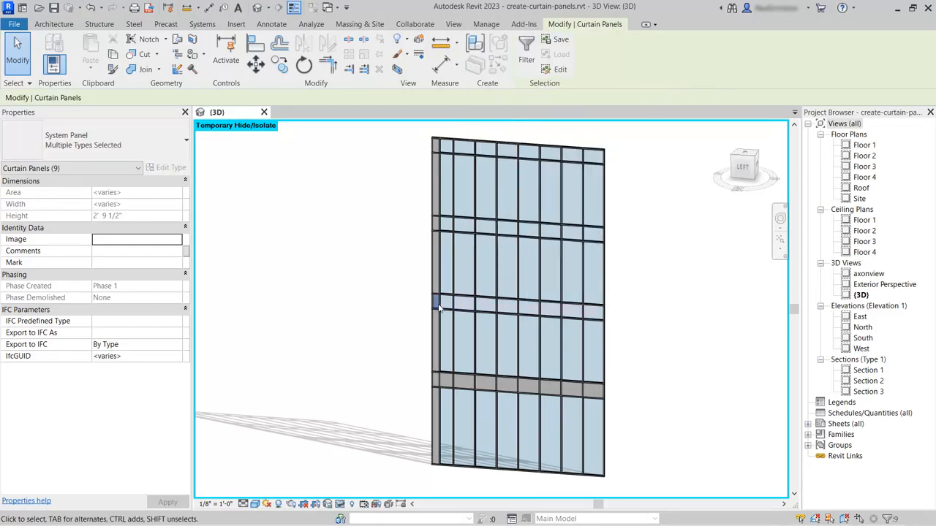
left_click(173, 151)
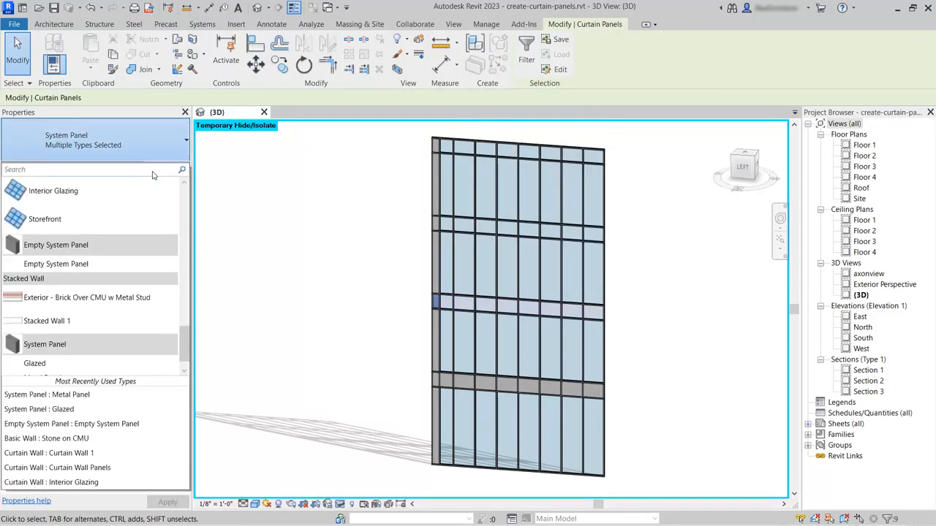
scroll(88, 320, "down", 1)
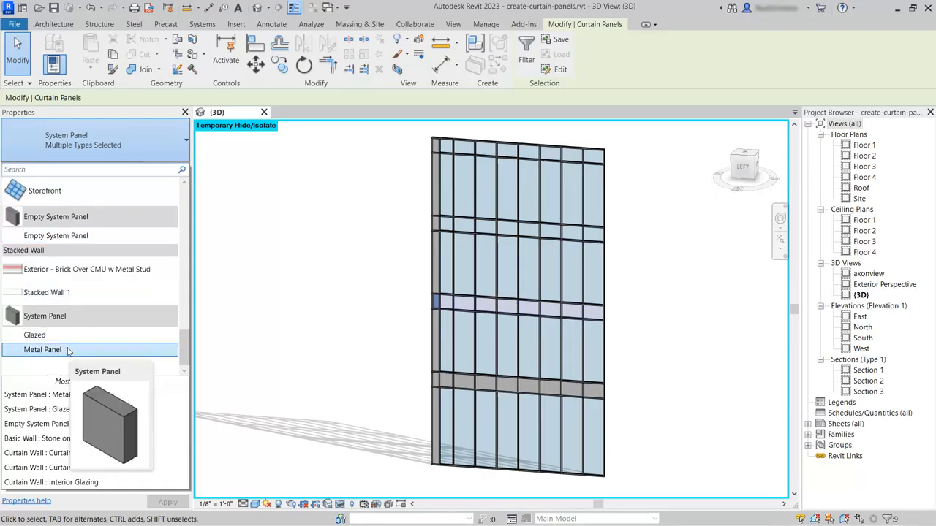
left_click(67, 350)
left_click(350, 317)
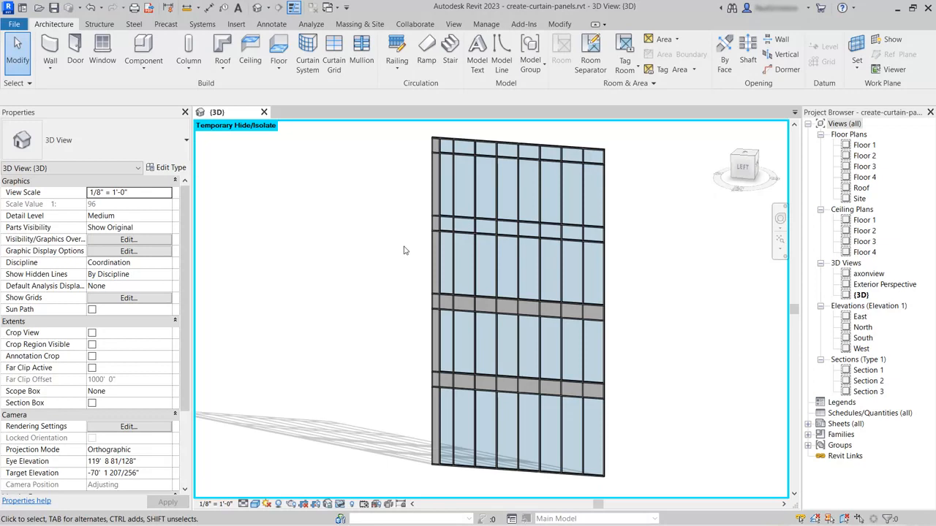
- Window-select the third narrow band from the base and filter the selection to Curtain Panels only, excluding curtain wall grids and mullions
left_click_drag(399, 248, 643, 198)
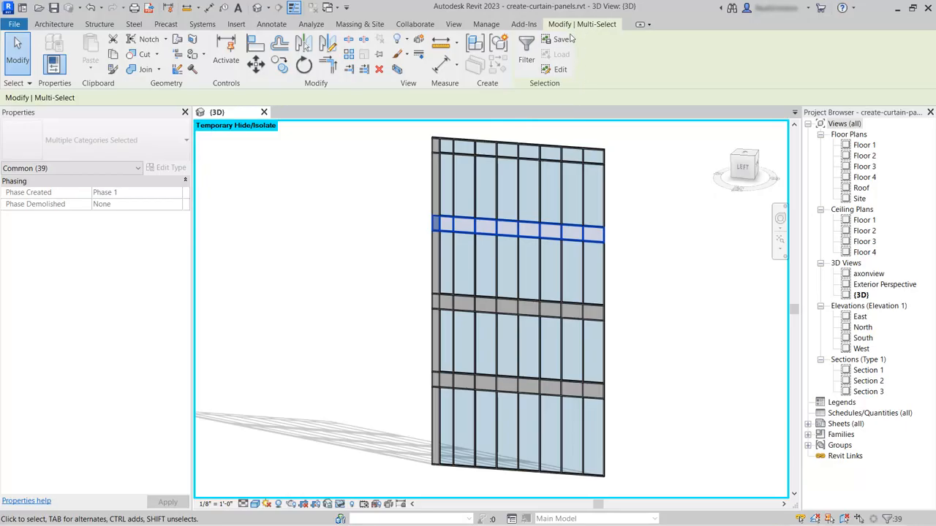
left_click(525, 49)
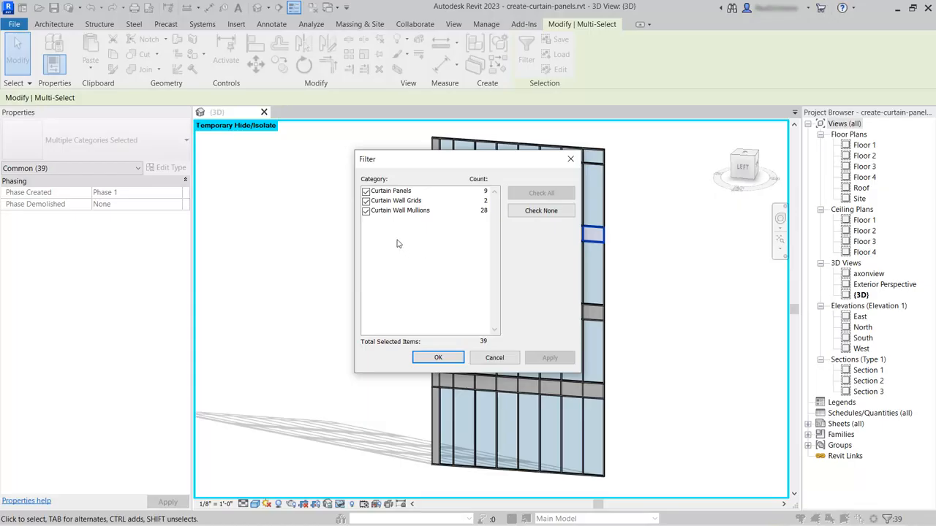
left_click(366, 211)
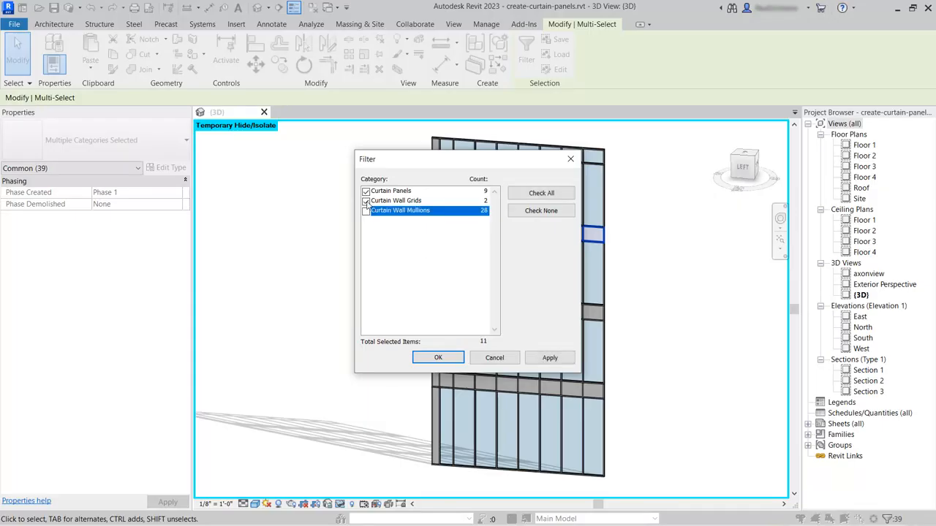
left_click(366, 201)
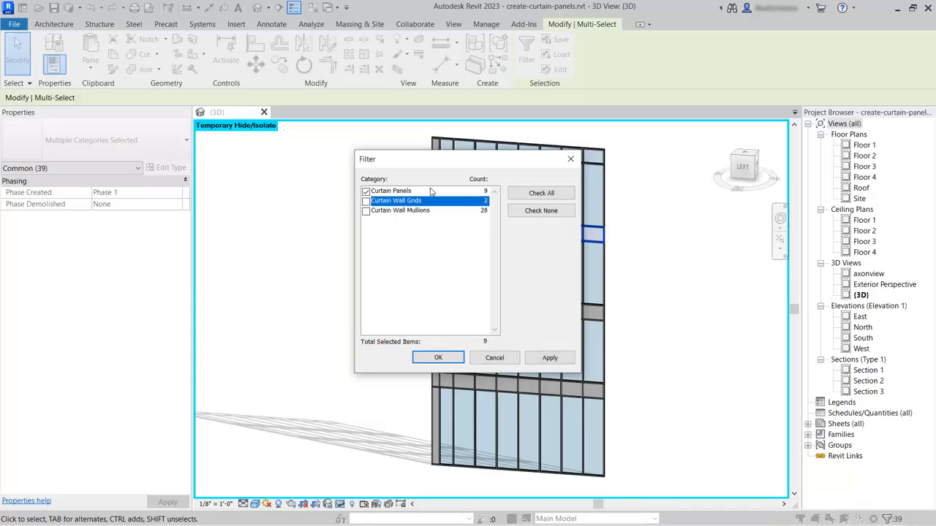
left_click(439, 357)
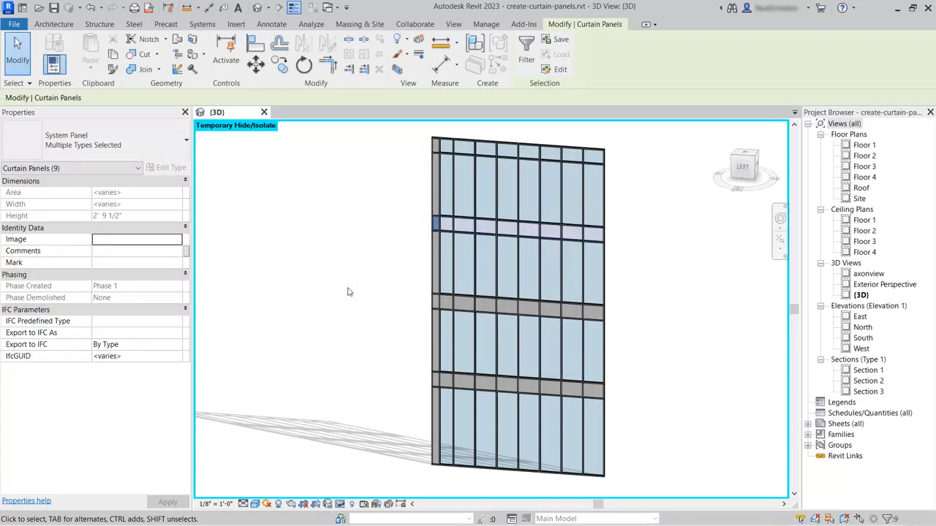
- Change the selected panels of the third narrow band to the Metal Panel type and clear the selection
left_click(177, 144)
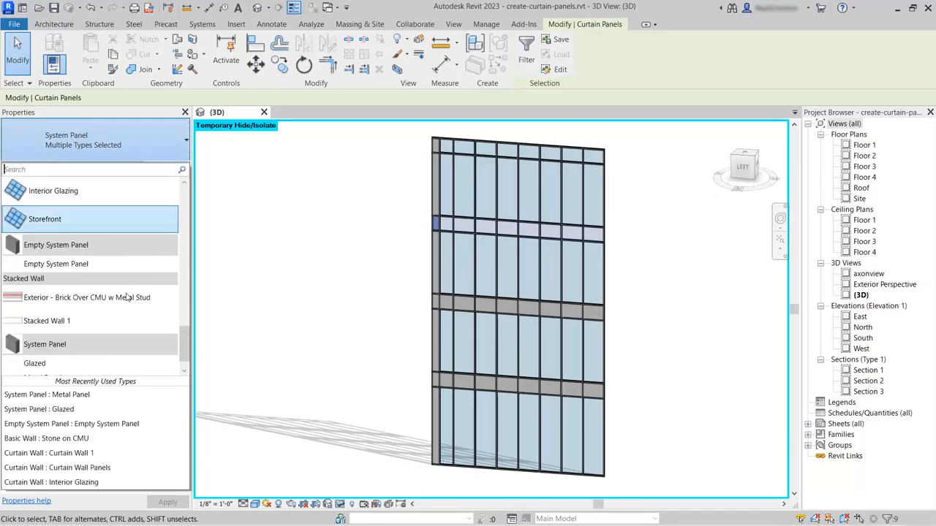
left_click(109, 350)
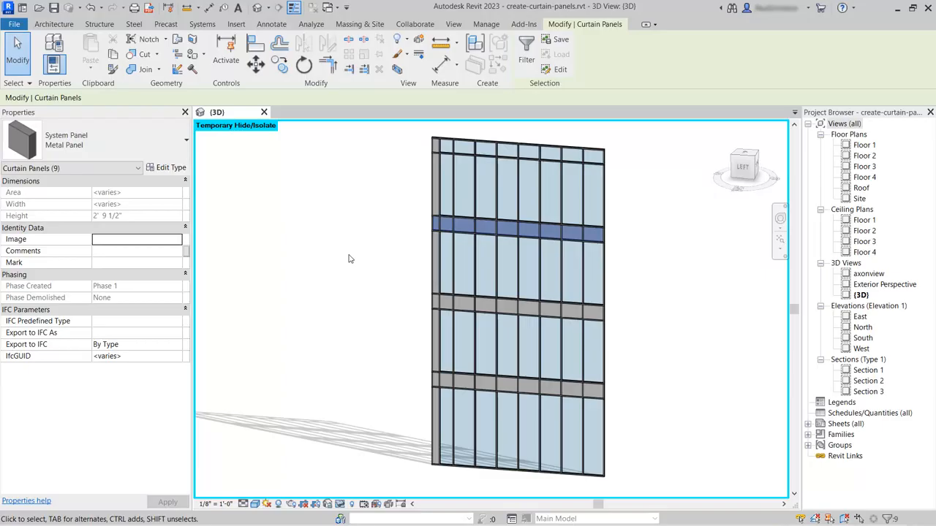
left_click(348, 259)
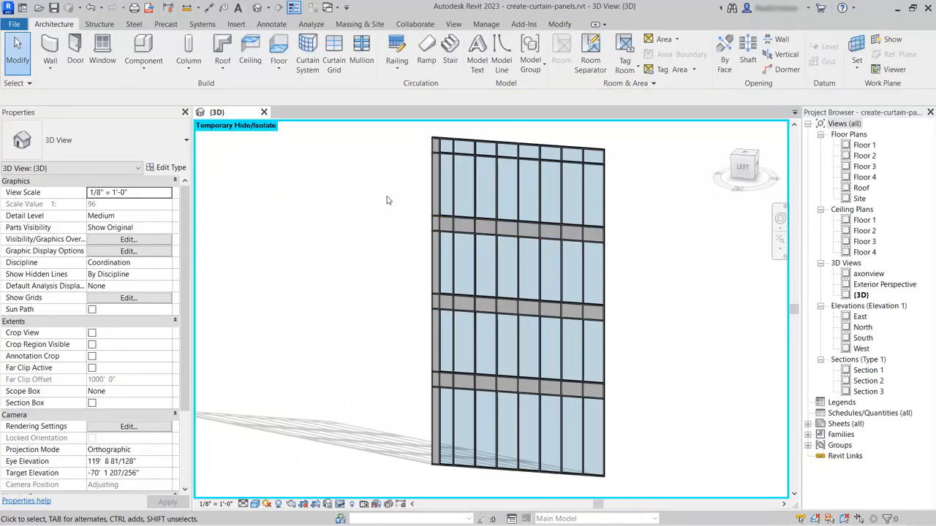
- Window-select the narrow band along the curtain wall's top edge and filter the selection to keep only Curtain Panels
left_click_drag(385, 198, 645, 128)
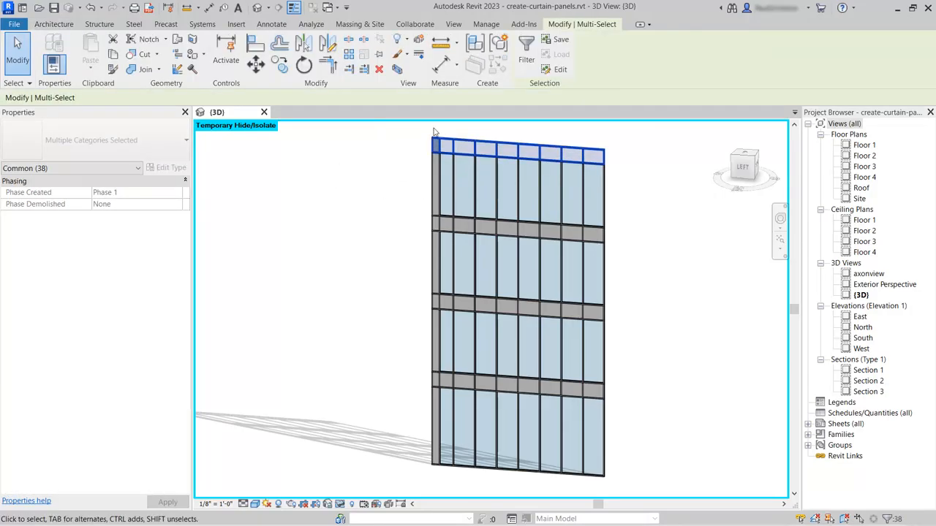
left_click(527, 59)
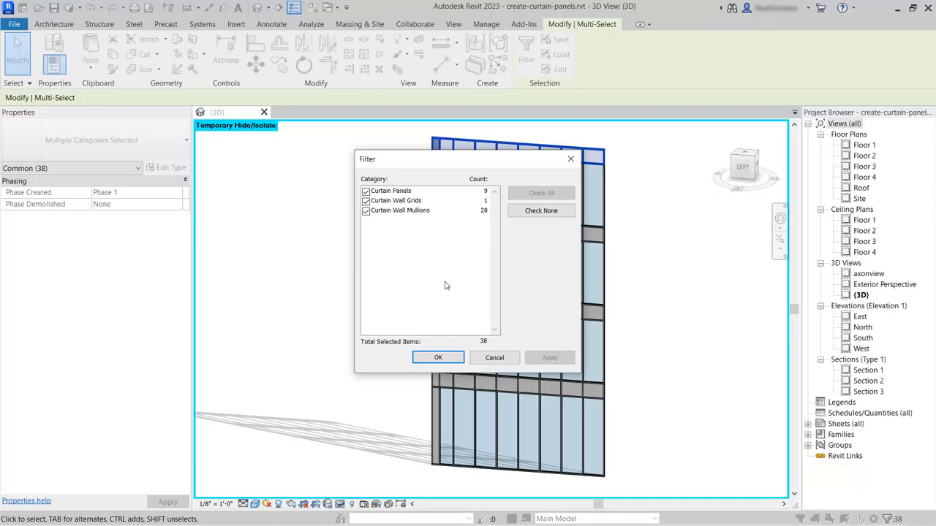
left_click(544, 211)
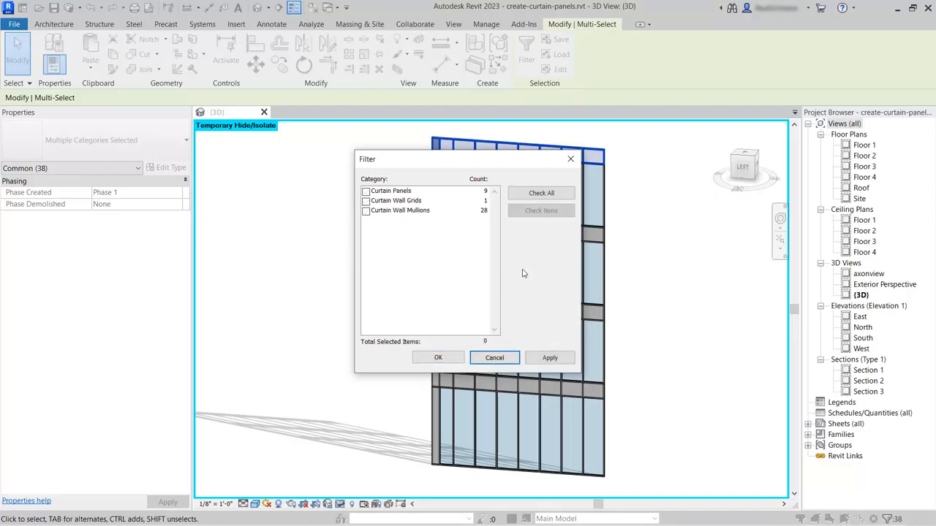
left_click(367, 192)
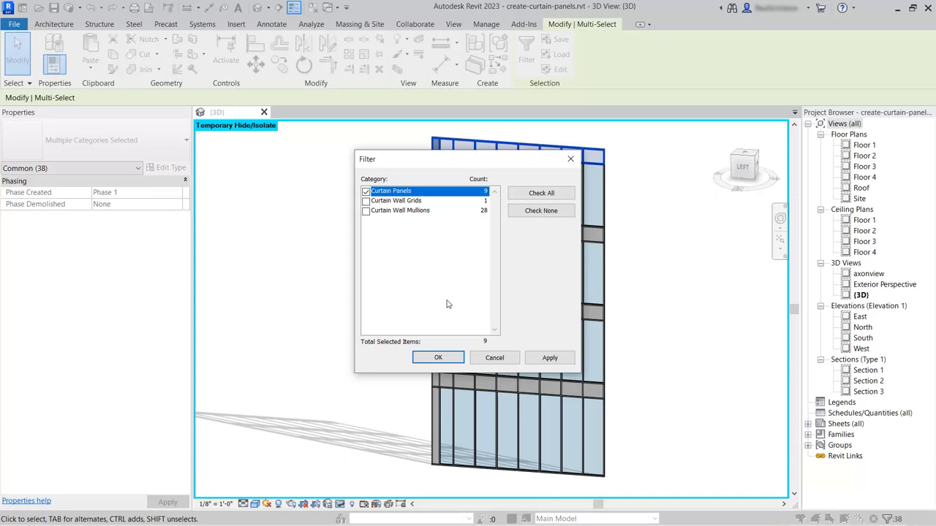
left_click(438, 357)
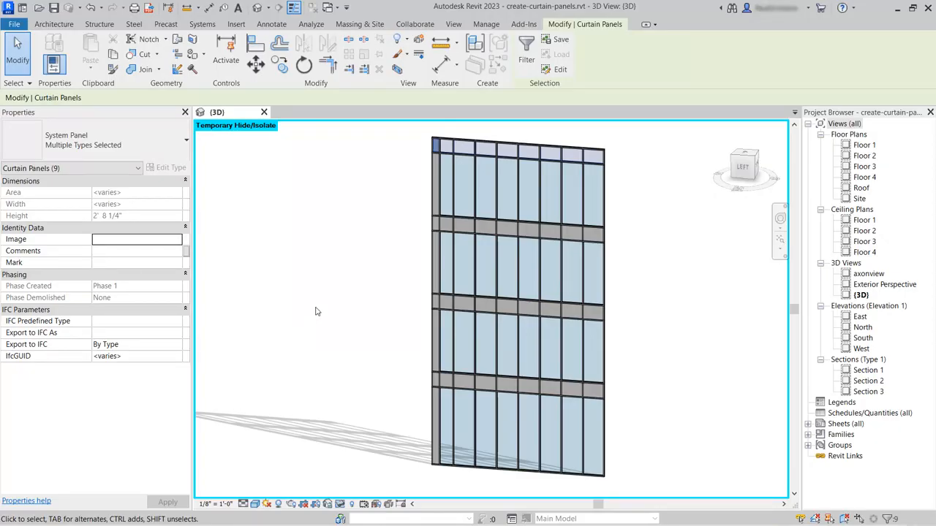
- Apply the Metal Panel type to the selected top-band panels and deselect them
left_click(161, 150)
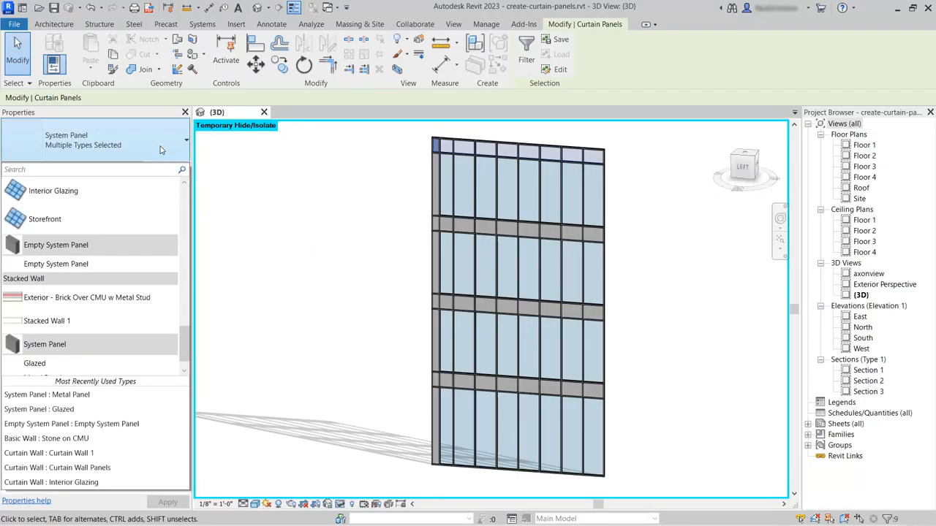
scroll(86, 307, "down", 1)
left_click(86, 350)
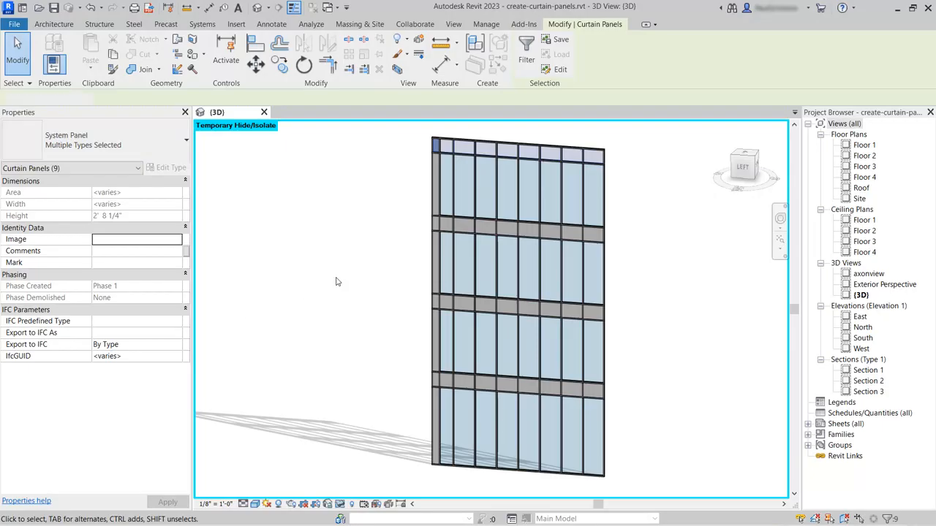
left_click(318, 286)
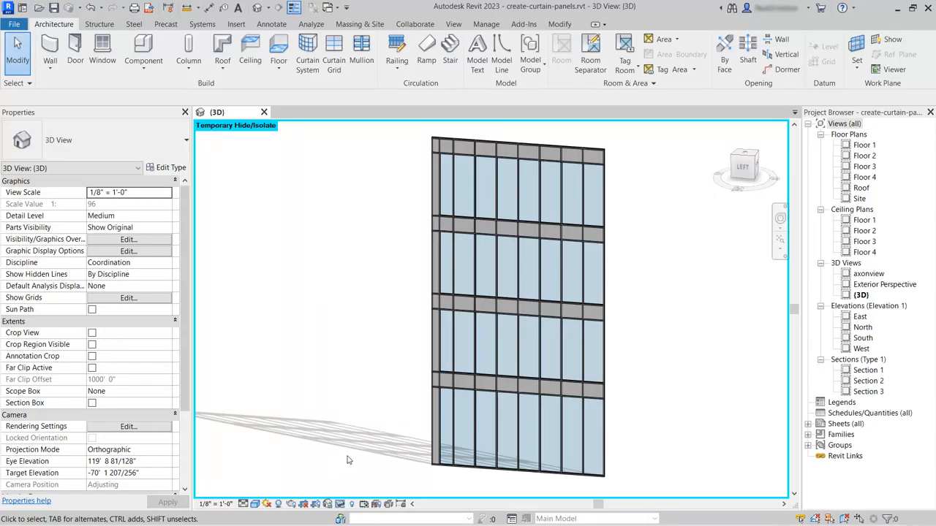
- Reset the Temporary Hide/Isolate mode to bring the whole building back into the 3D view
left_click(340, 504)
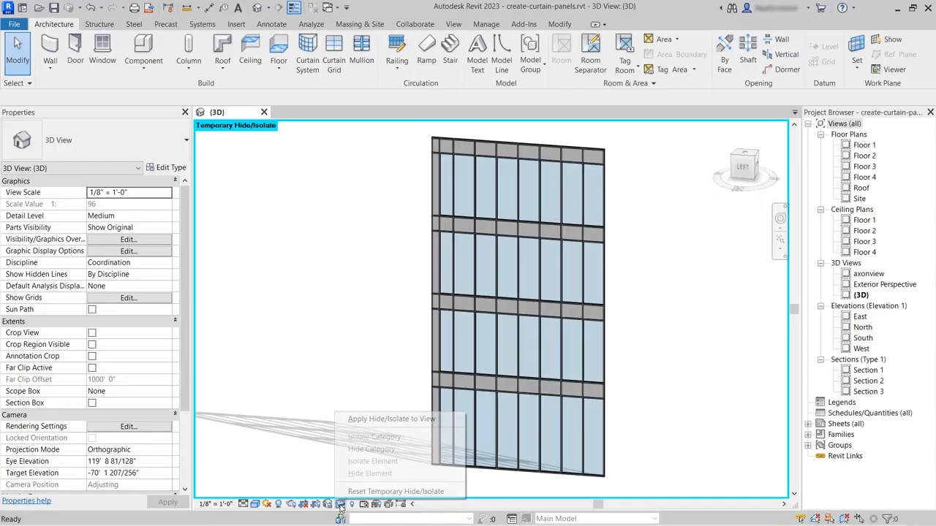
left_click(379, 494)
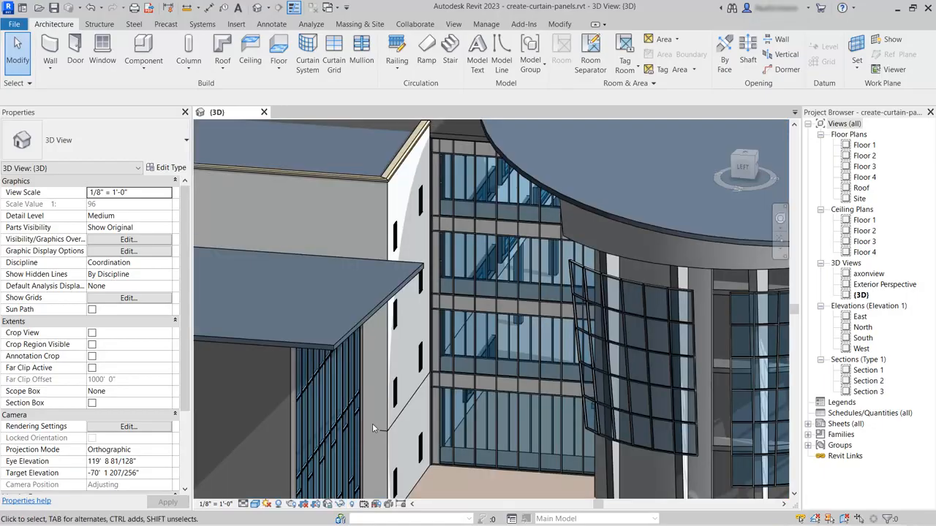
scroll(498, 413, "down", 4)
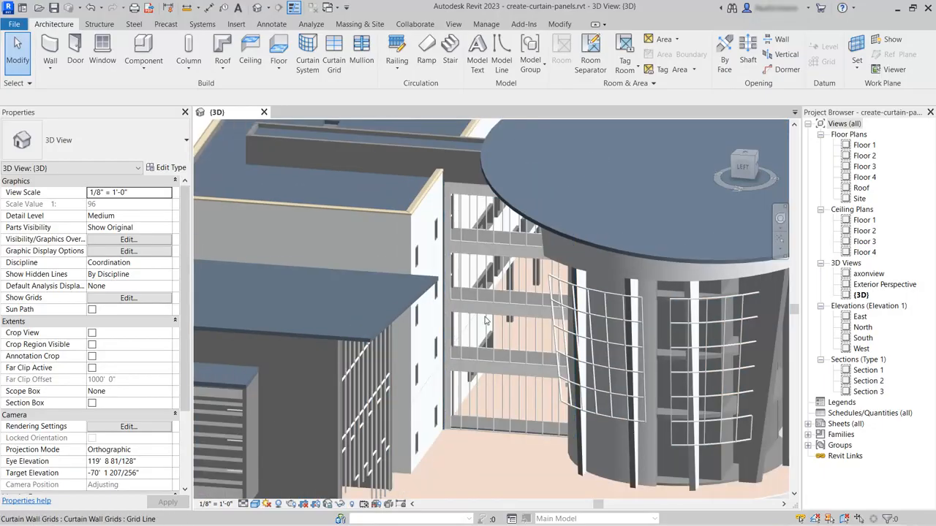
mouse_move(498, 413)
middle_mouse_down("shift")
mouse_move(497, 378)
mouse_move(483, 410)
middle_mouse_up("shift")
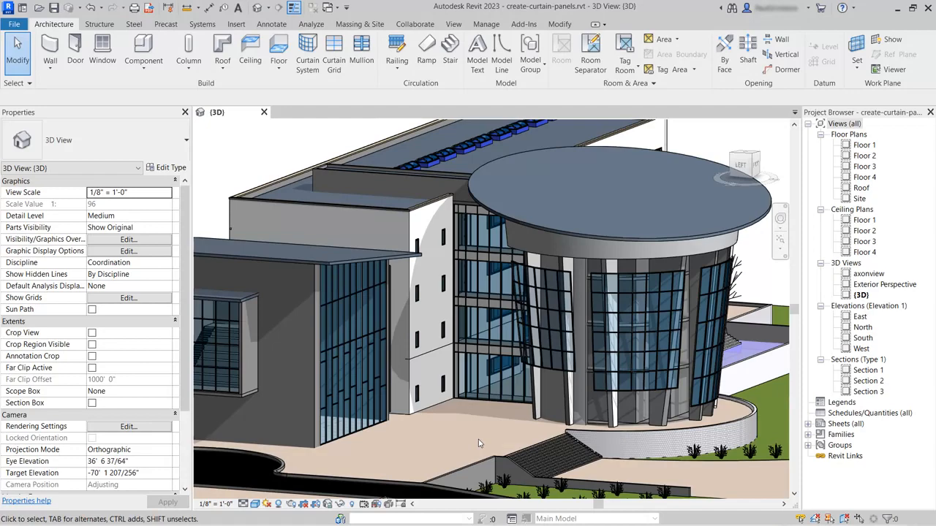
mouse_move(471, 418)
middle_mouse_down("shift")
mouse_move(491, 430)
mouse_move(476, 417)
middle_mouse_up("shift")
- Select a tall glazed panel beside the spiral stair in the staggered curtain wall and duplicate its Glazed type as "Bronze Glazed"
scroll(337, 298, "up", 5)
scroll(337, 298, "up", 2)
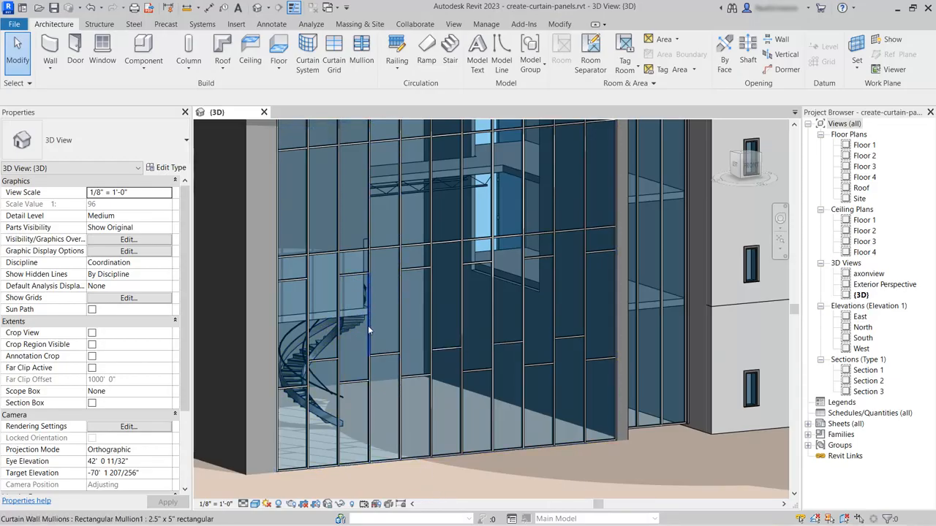
key("Tab")
key("Tab")
key("Tab")
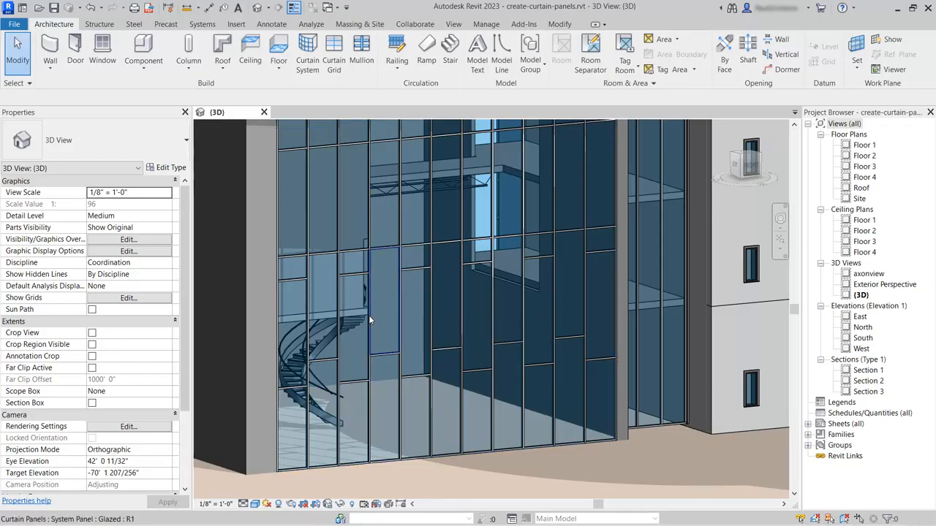
left_click(369, 320)
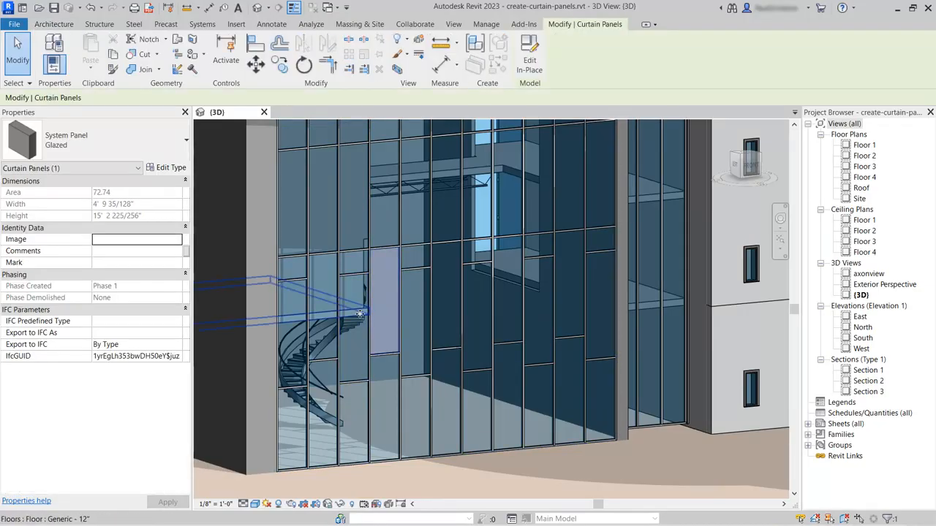
left_click(172, 168)
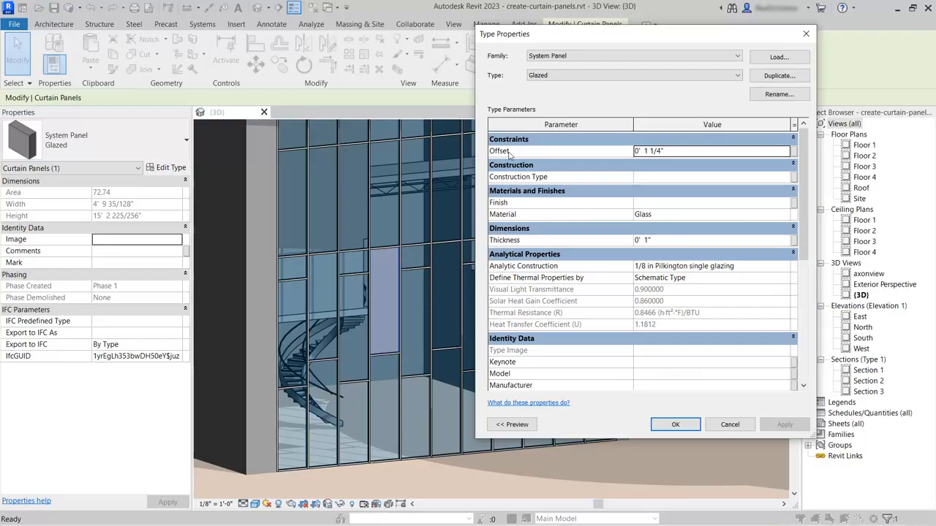
left_click(769, 76)
type("Bronze Glazed")
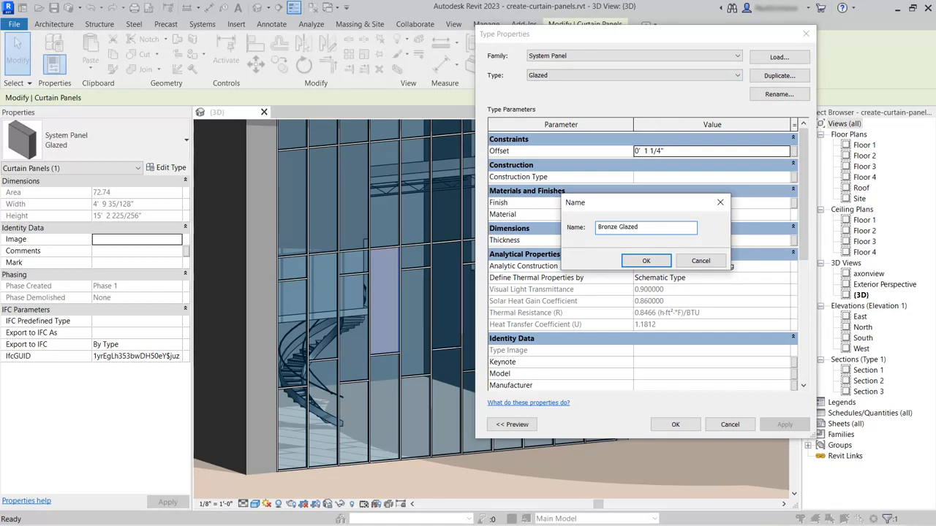
left_click(656, 261)
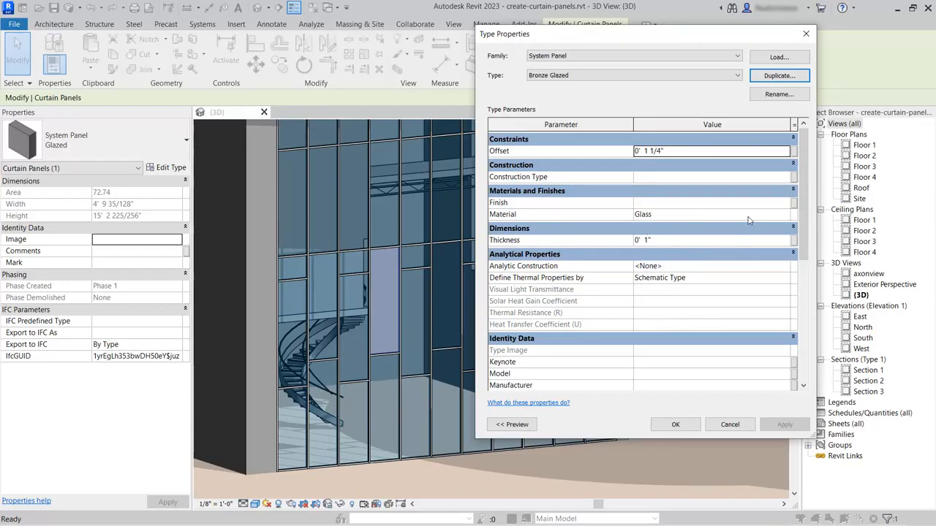
- Assign the Glass, Bronze Glazing material to the Bronze Glazed panel type
left_click(665, 217)
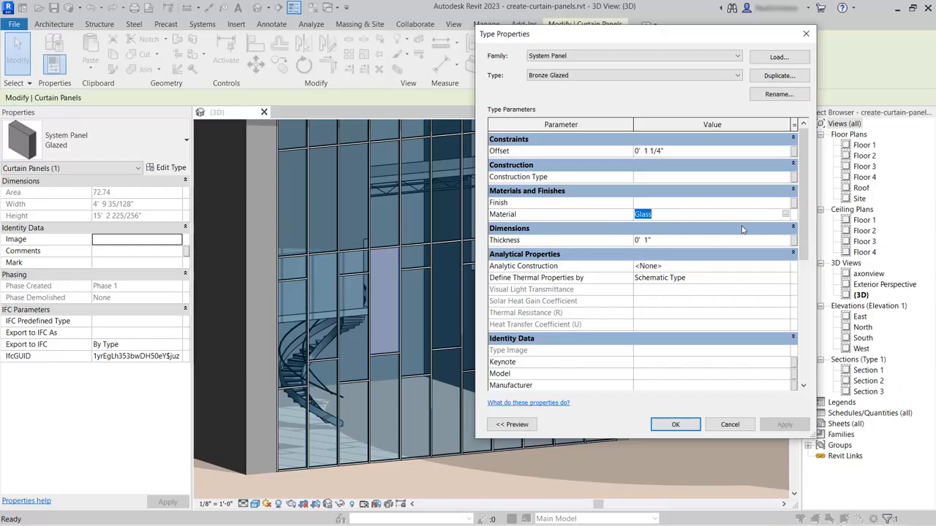
left_click(786, 214)
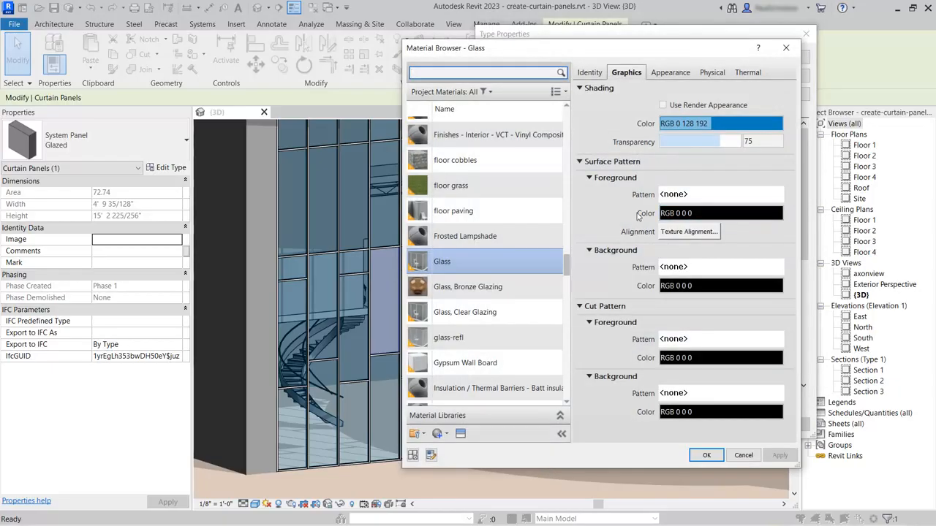
scroll(468, 248, "up", 1)
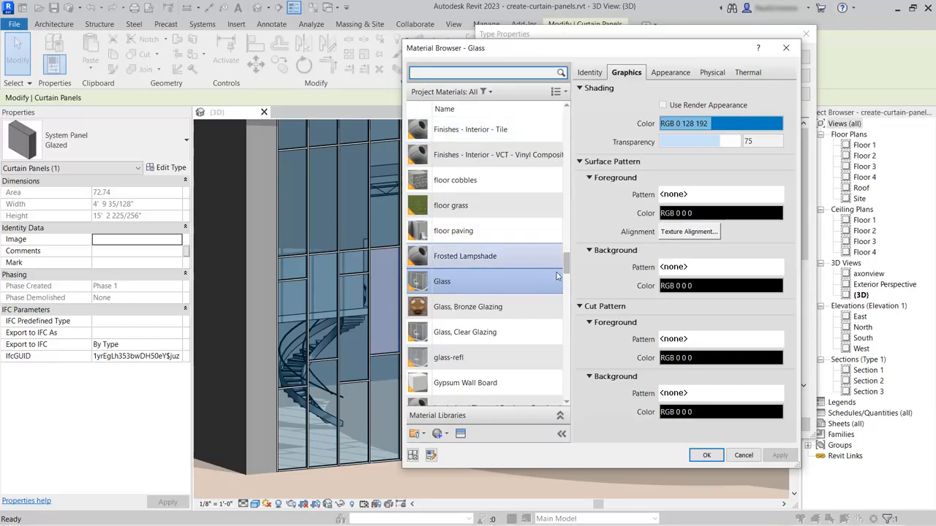
left_click(473, 309)
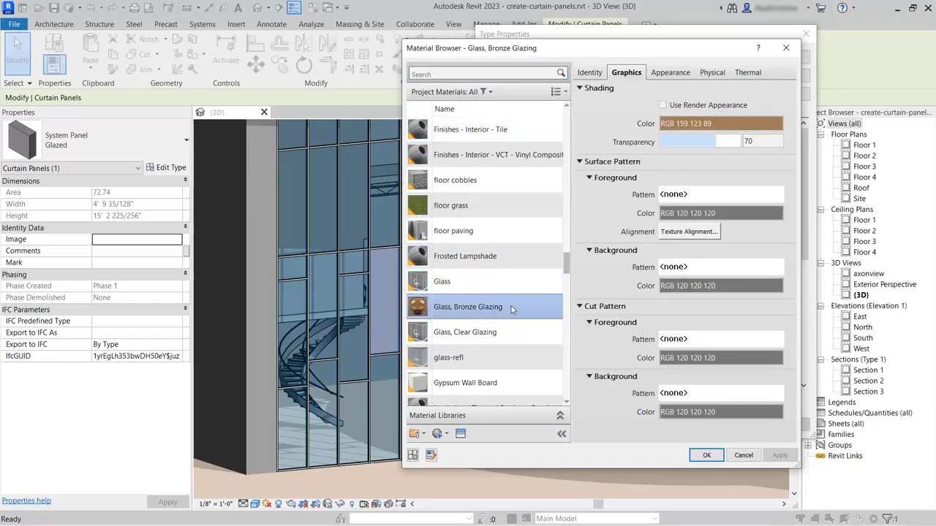
left_click(703, 455)
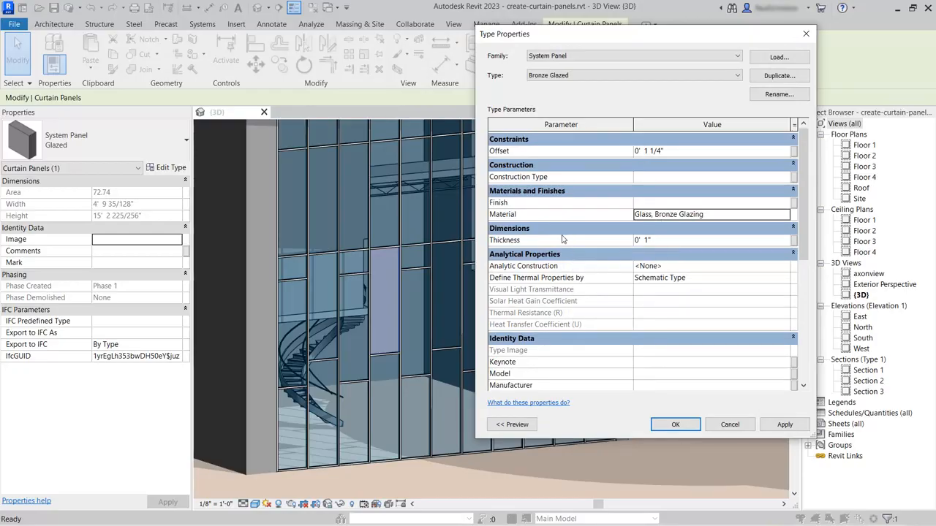
- Set the Bronze Glazed type's thickness to 0' 2", accept the type properties and deselect the panel
left_click(675, 242)
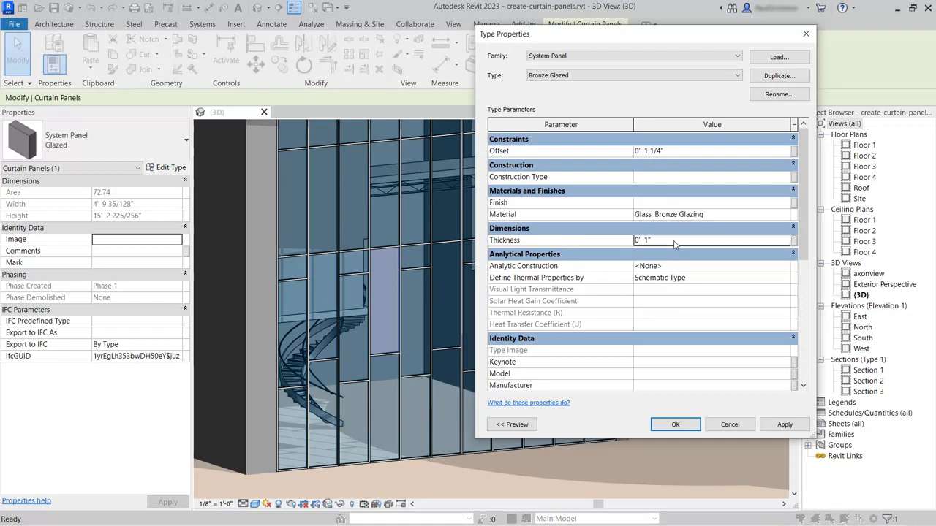
type("0'")
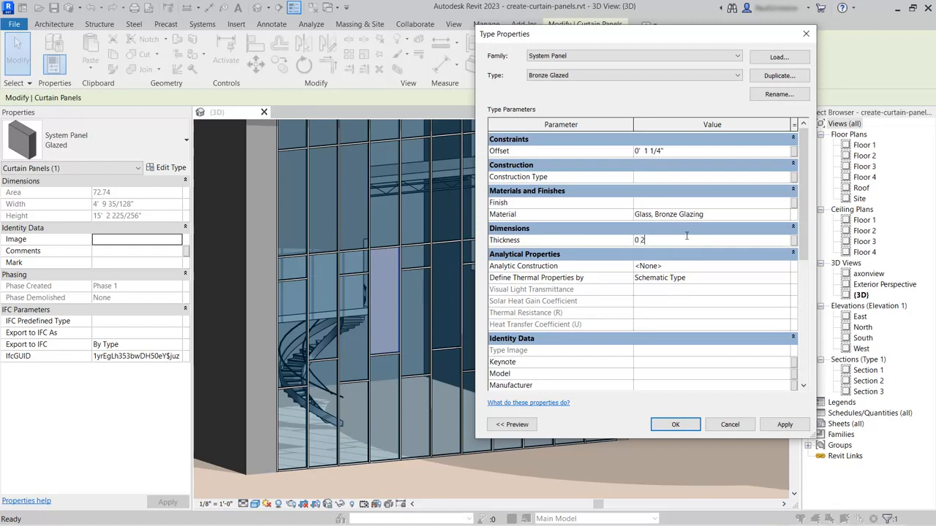
type(" 2")
key("Return")
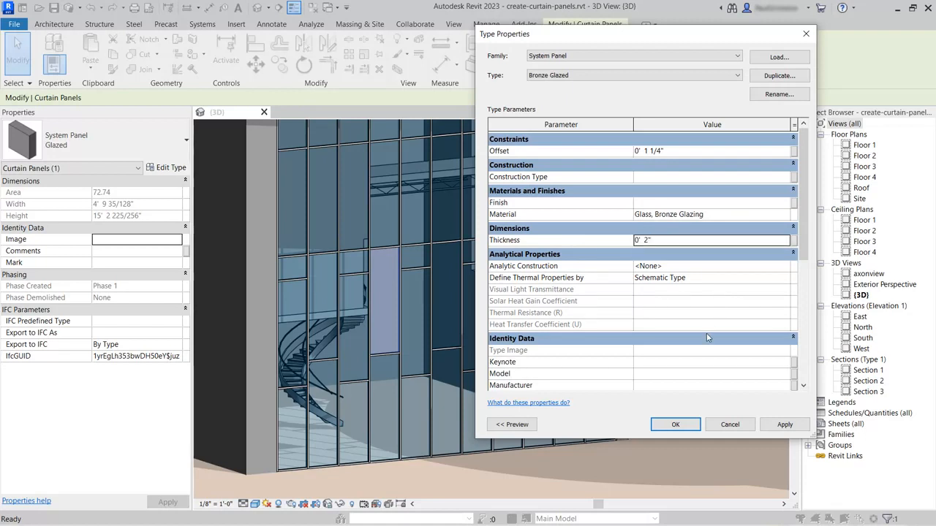
left_click(674, 425)
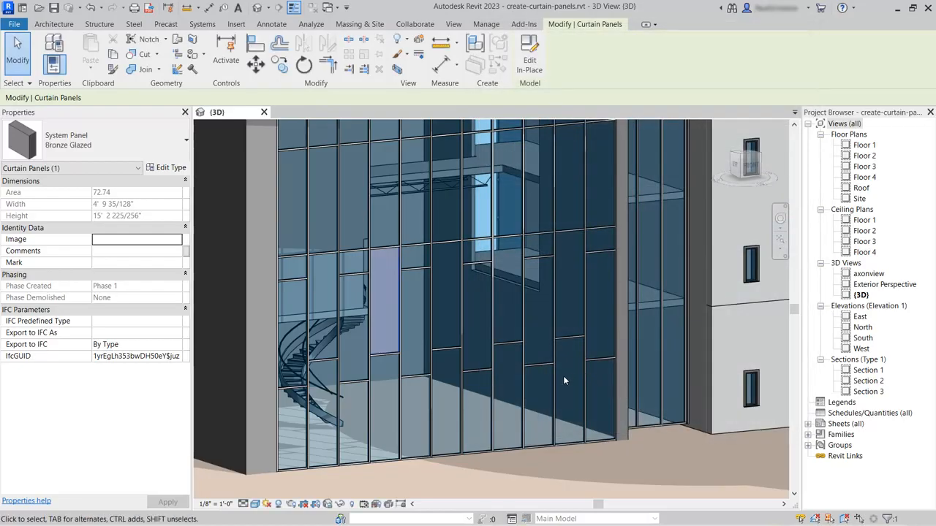
left_click(419, 476)
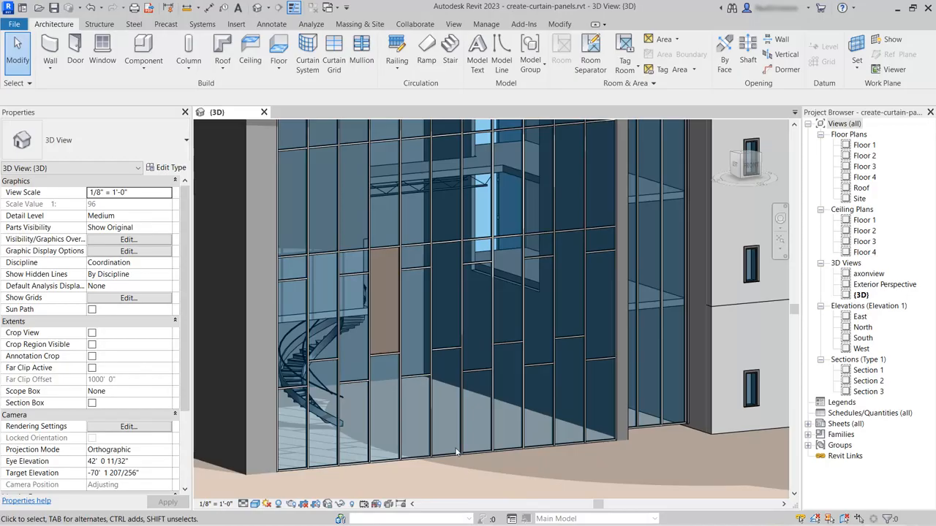
- Use Match Type with the Bronze Glazed panel as source to convert the panel below it and the tall panels on either side
left_click(560, 25)
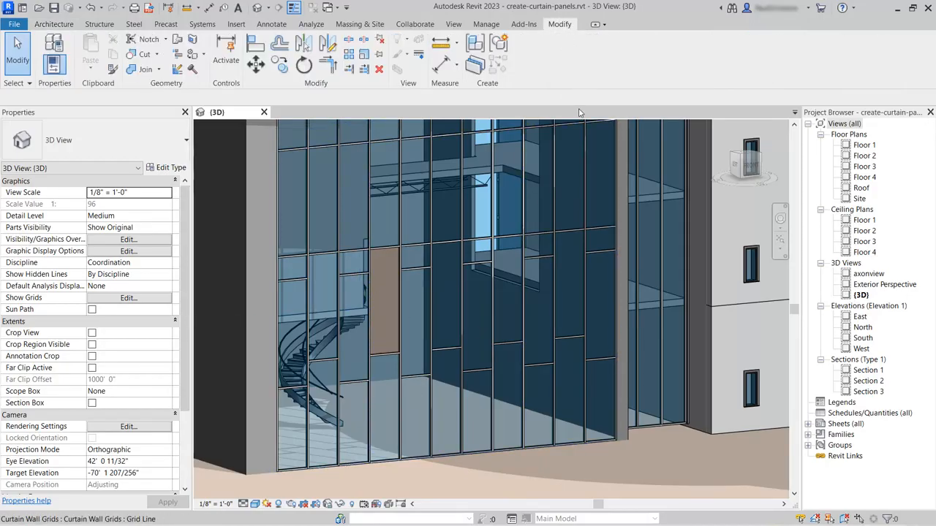
left_click(114, 70)
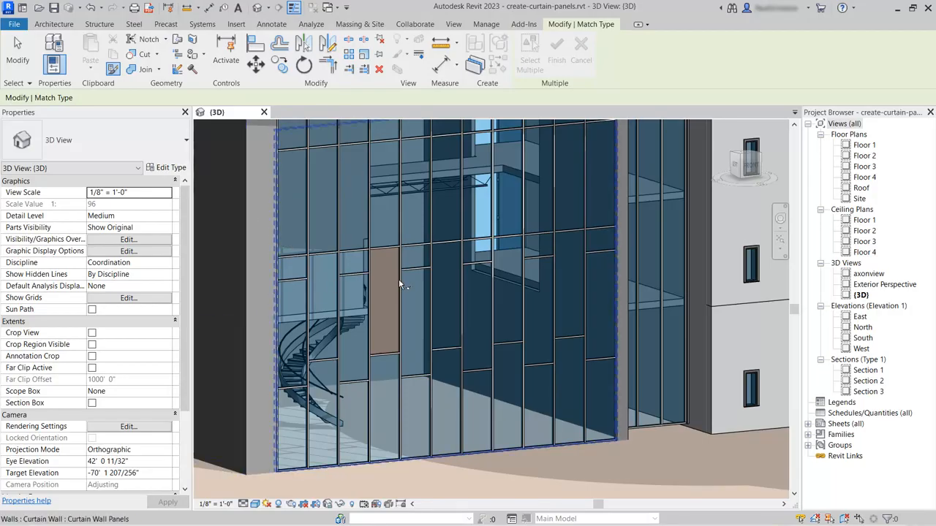
key("Tab")
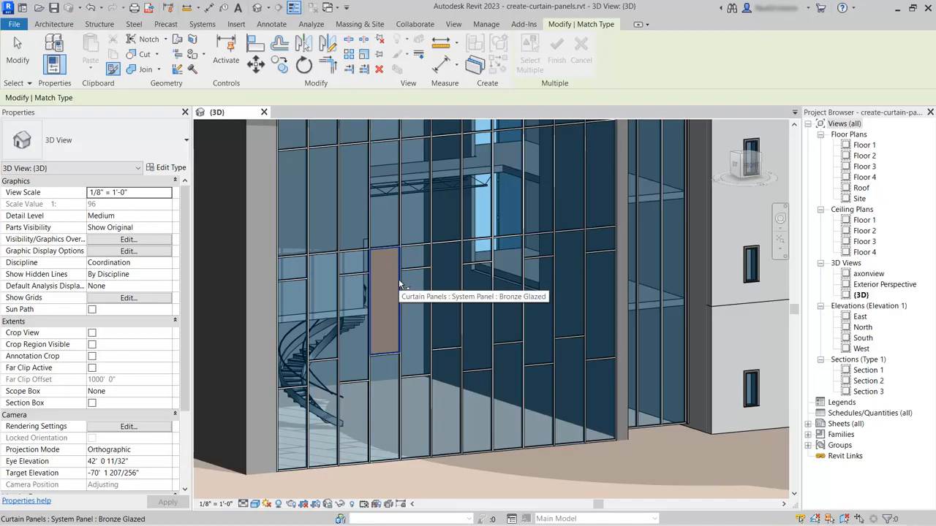
left_click(399, 283)
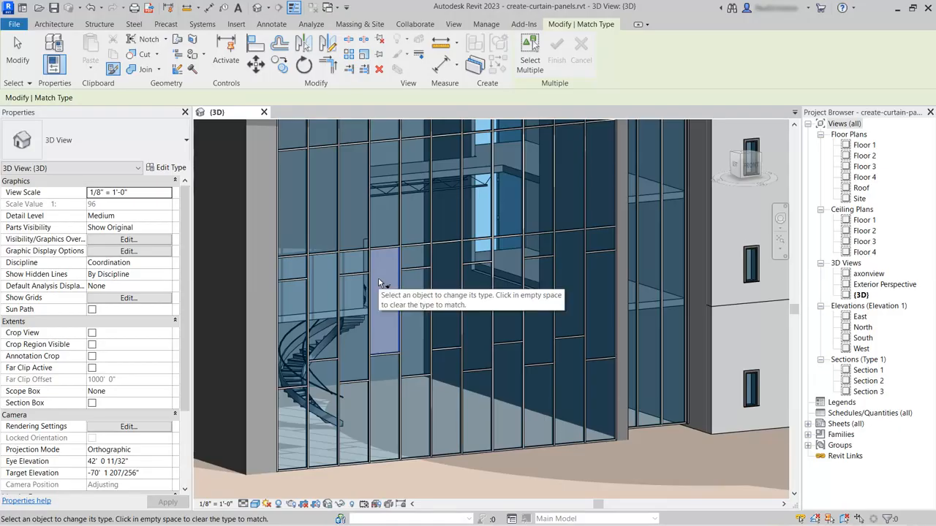
left_click(394, 376)
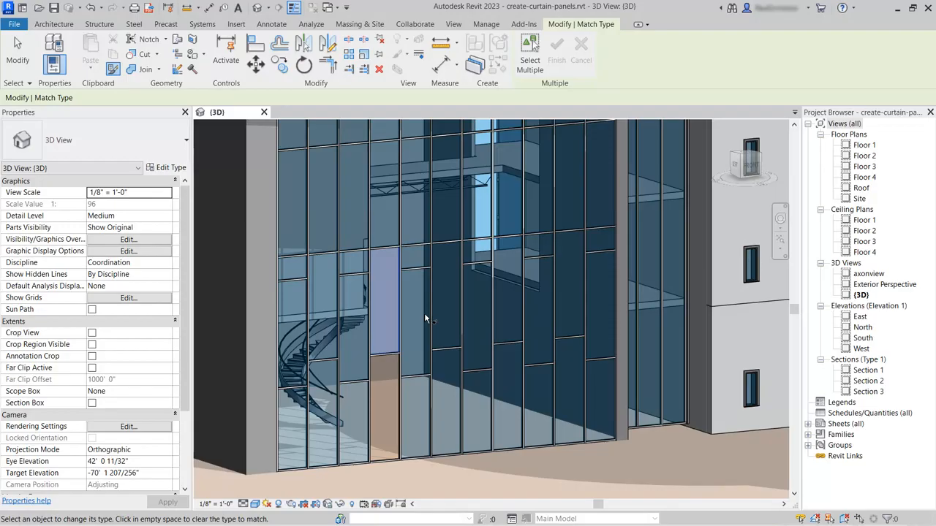
left_click(427, 313)
left_click(365, 327)
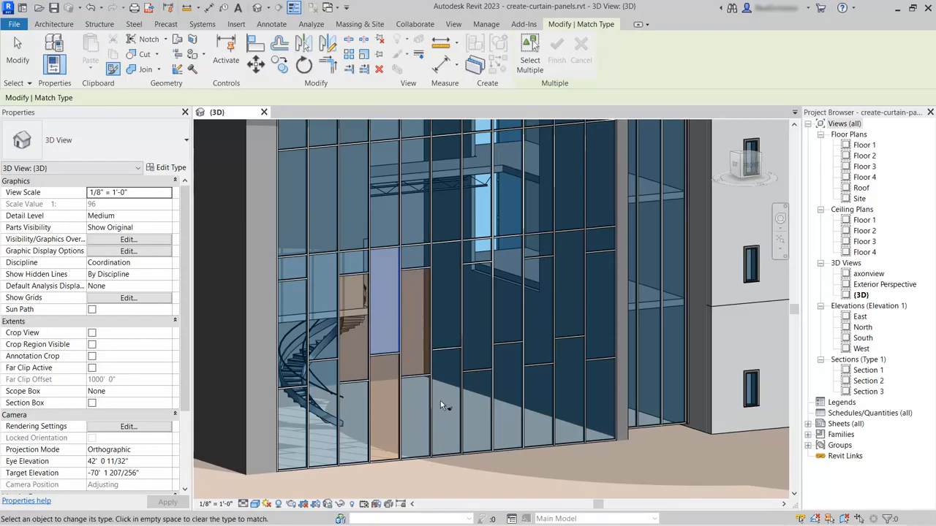
- Match the Bronze Glazed type onto four more tall panels in the adjoining middle columns of the staggered curtain wall
left_click(518, 325)
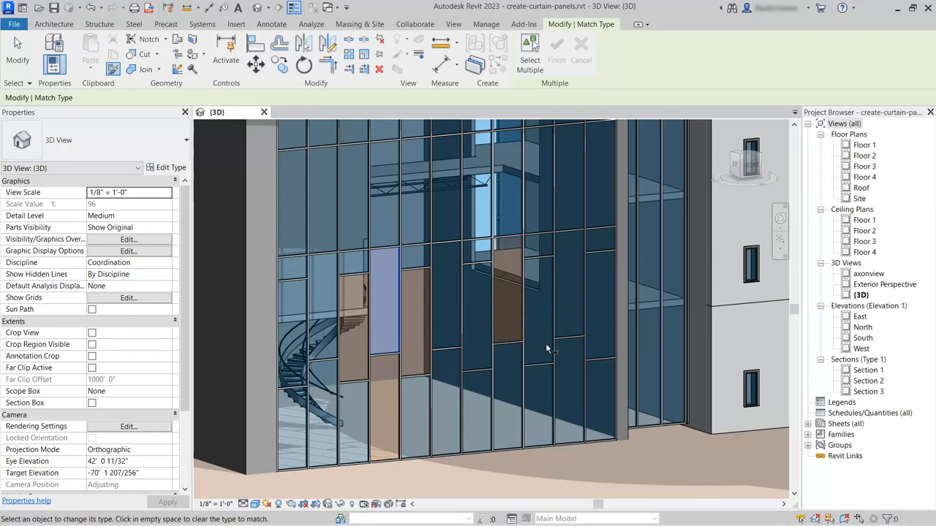
left_click(539, 352)
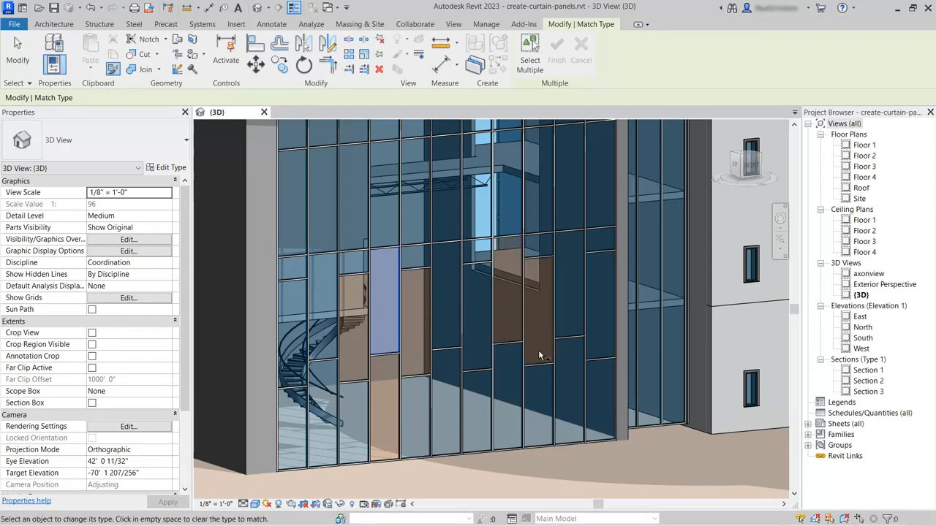
left_click(518, 392)
left_click(466, 324)
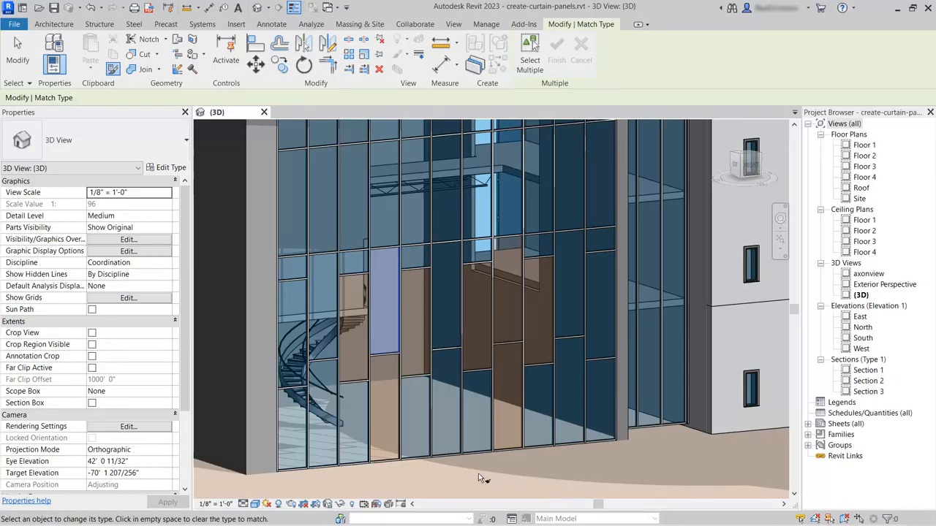
- Match the Bronze Glazed type onto a cross-shaped group of panels in the round tower's curved curtain wall, below its top row
scroll(398, 313, "down", 5)
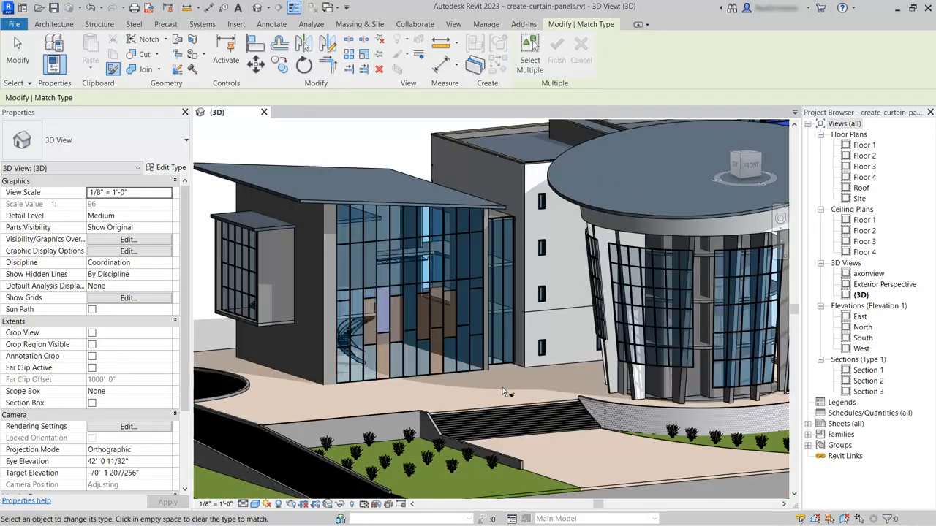
middle_click_drag(501, 393, 596, 324, "shift")
scroll(596, 324, "up", 4)
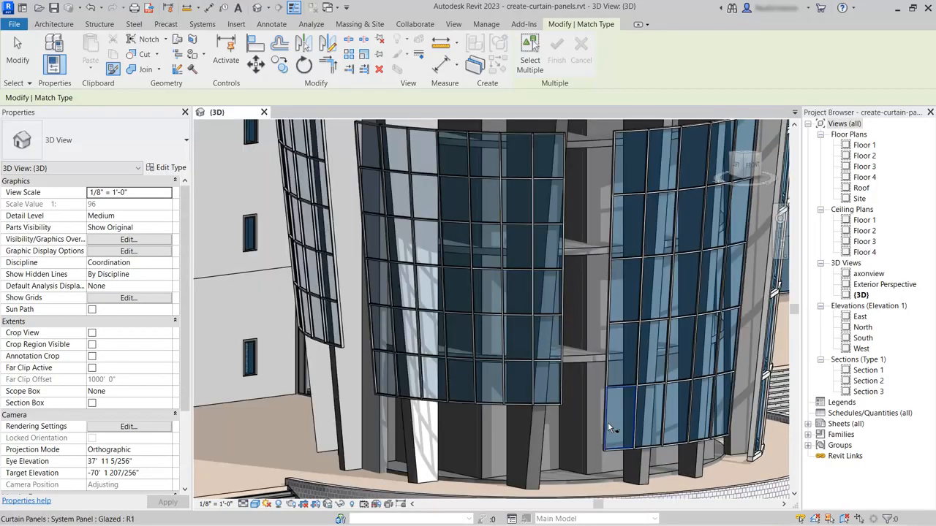
left_click(607, 422)
left_click(517, 304)
left_click(484, 285)
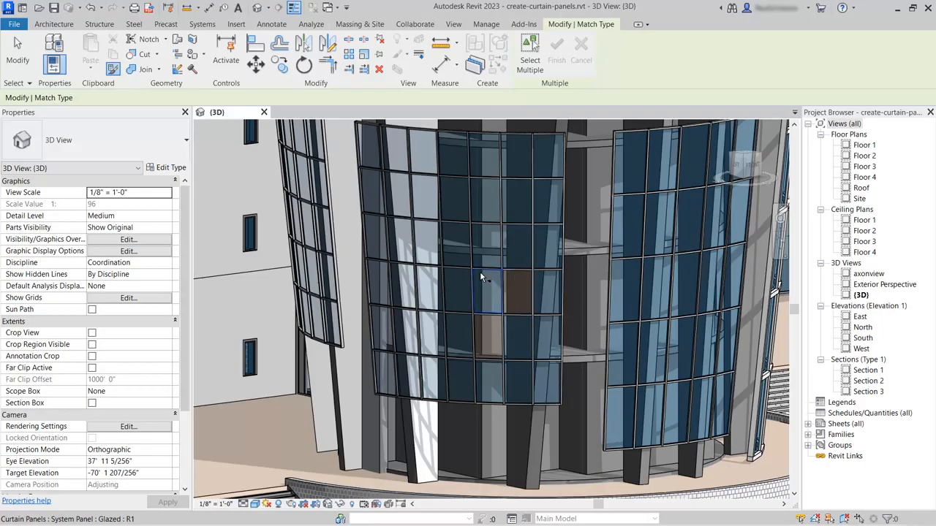
left_click(497, 246)
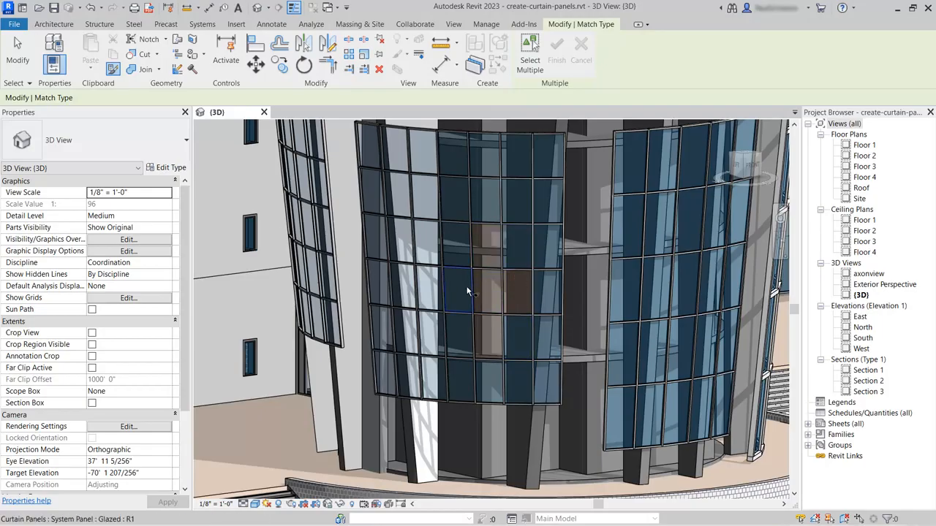
left_click(497, 194)
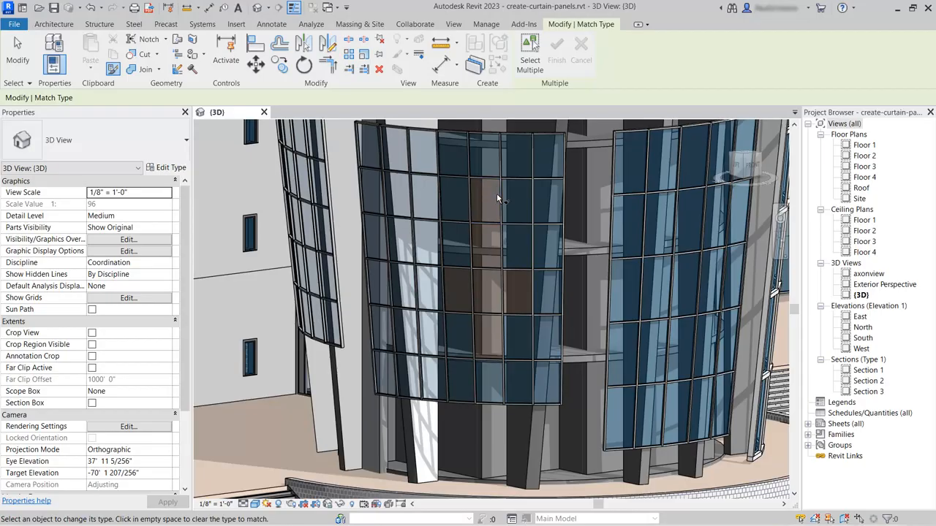
- Match the Bronze Glazed type onto three adjacent top-row panels and the central bottom panel of the curved wall, and end Match Type
left_click(496, 163)
left_click(521, 170)
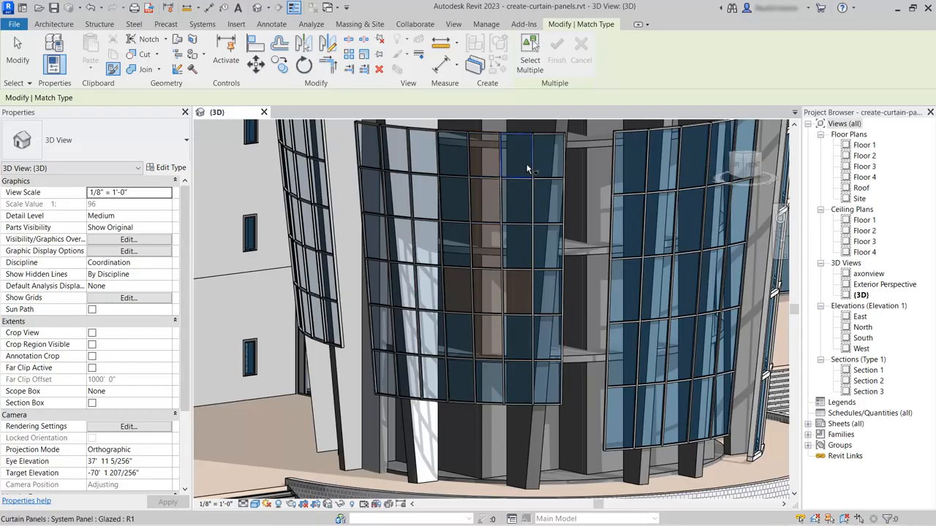
left_click(489, 400)
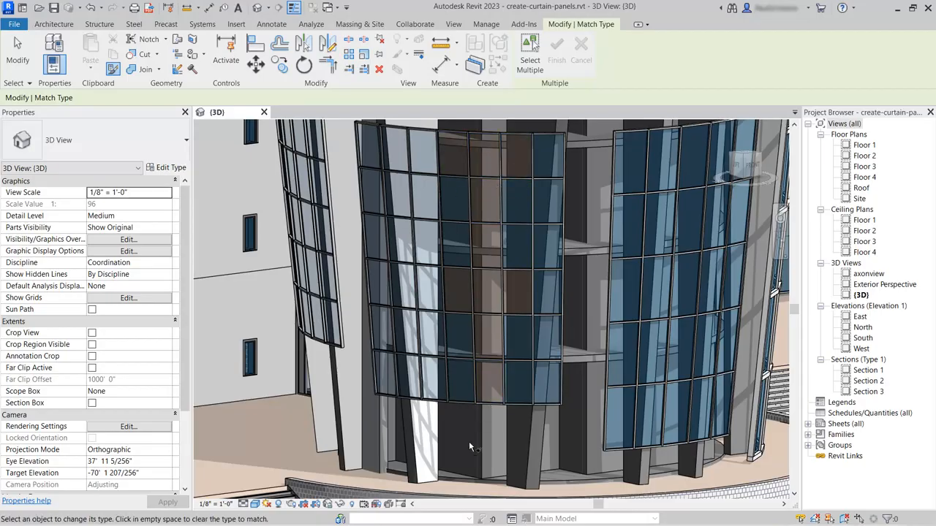
left_click(18, 55)
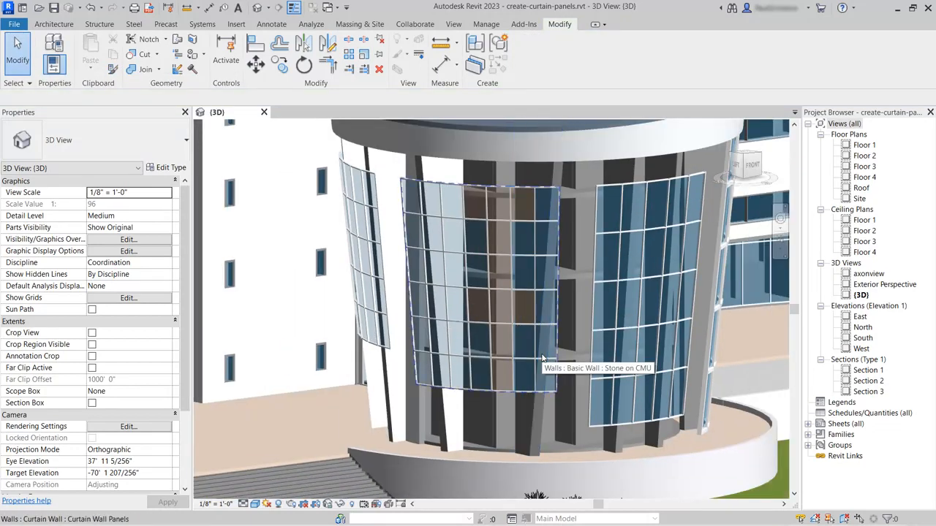
scroll(542, 359, "down", 4)
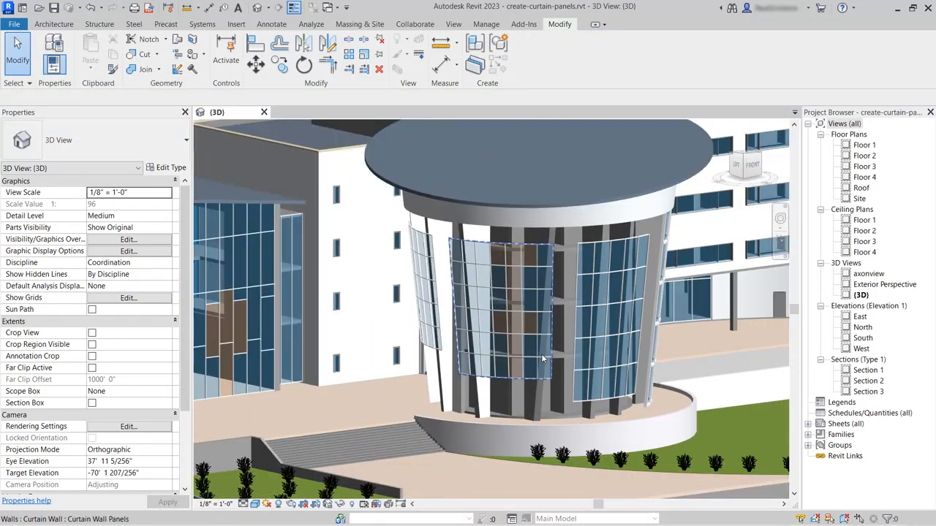